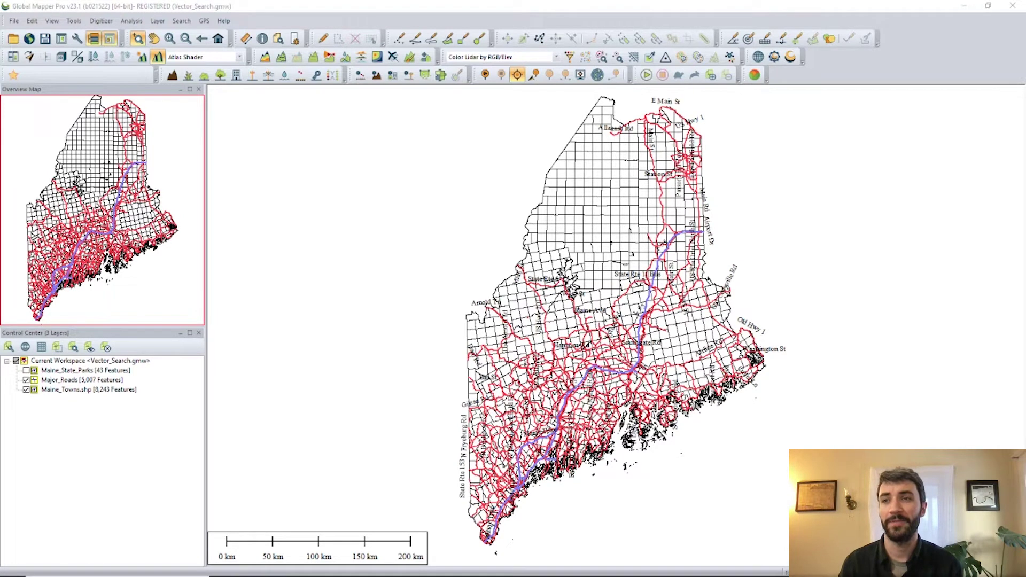
# Toggle the Maine_Towns.shp and Major_Roads layers off and back on to view each one separately.
pyautogui.click(26, 390)
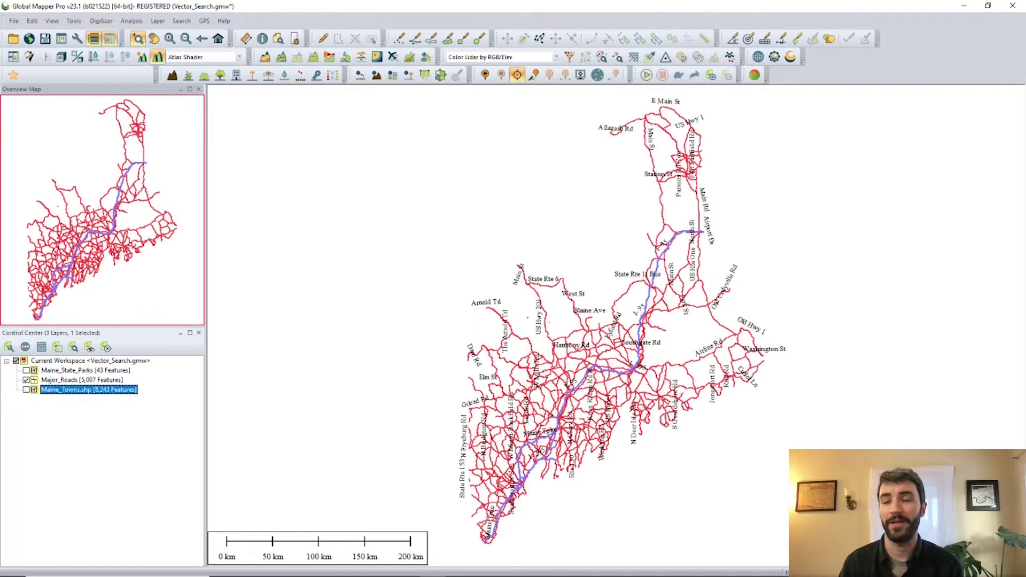
pyautogui.click(26, 390)
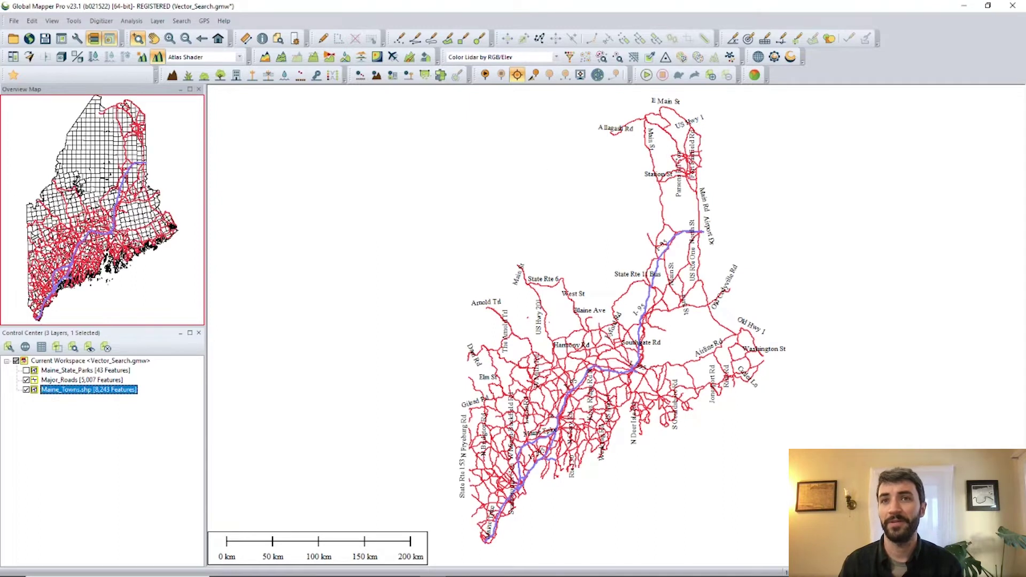
pyautogui.click(26, 380)
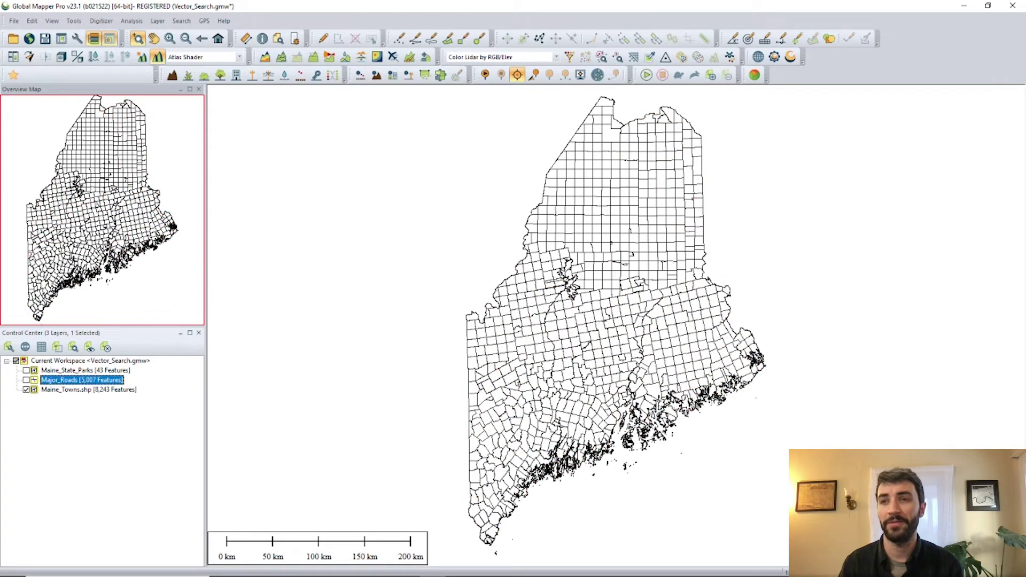
pyautogui.click(26, 380)
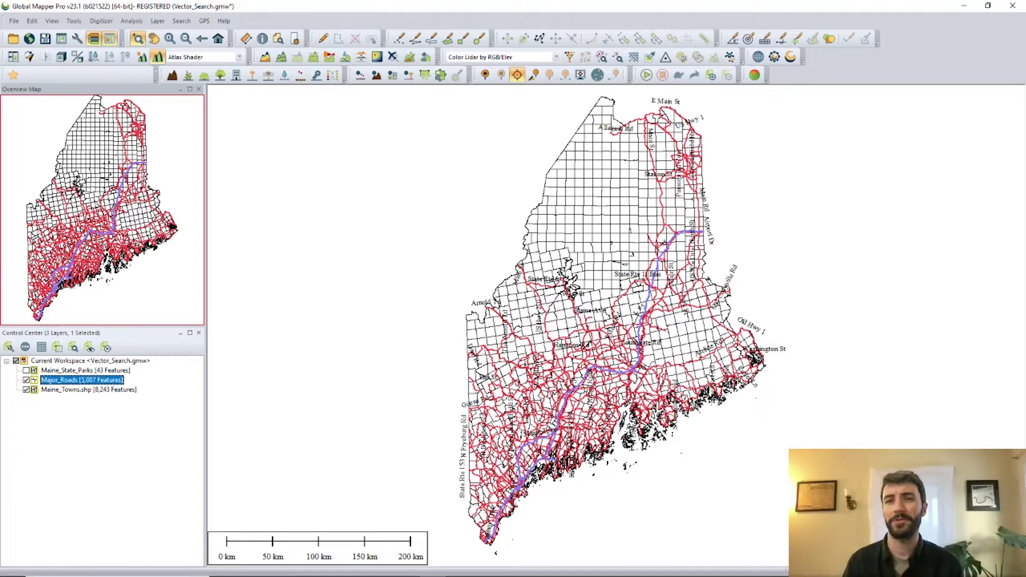
# Open the attribute table of the Major_Roads layer and dock it below the map.
pyautogui.click(89, 390)
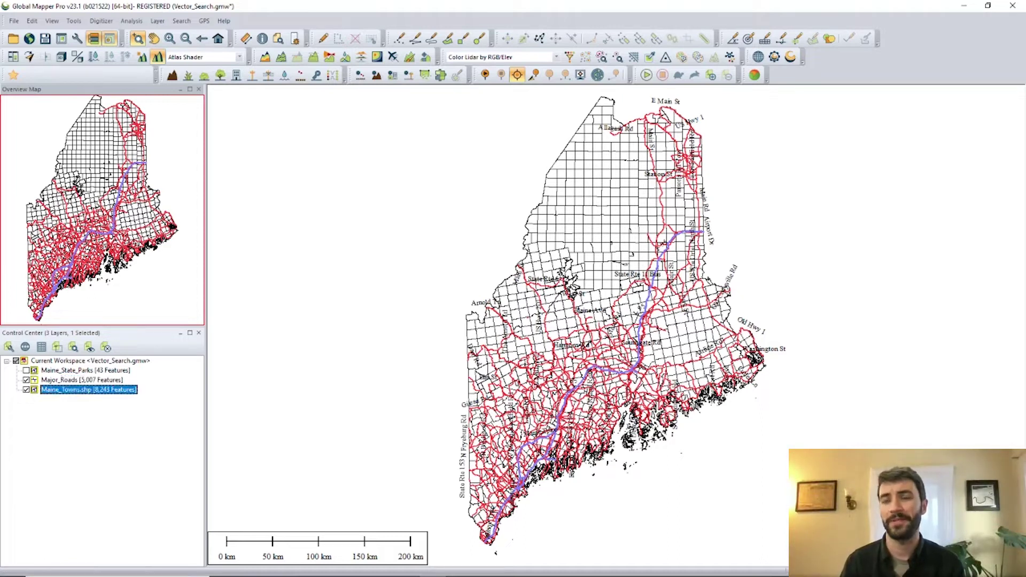
pyautogui.click(83, 380)
pyautogui.click(41, 347)
pyautogui.click(41, 347)
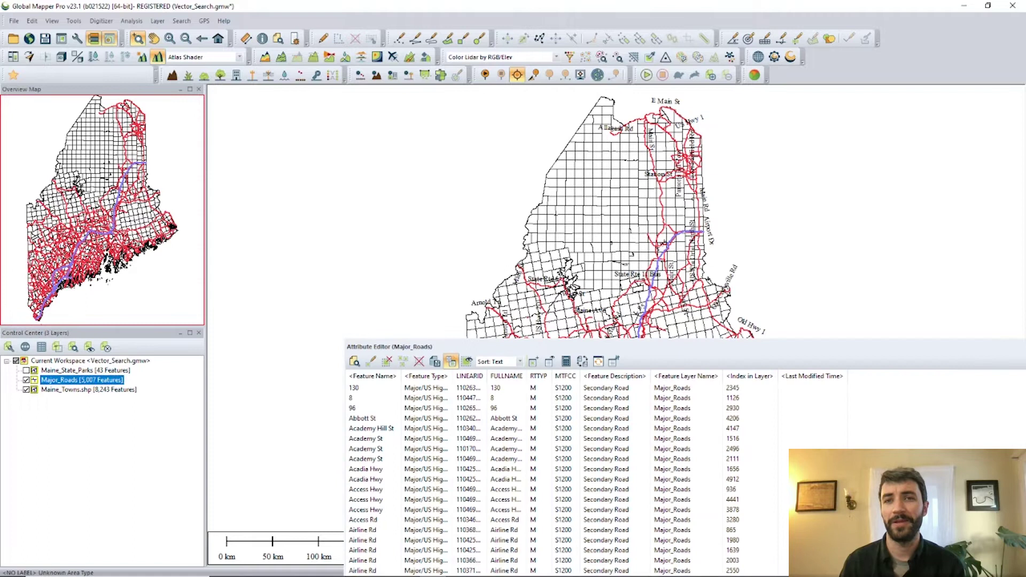
pyautogui.moveTo(649, 338); pyautogui.dragTo(616, 348)
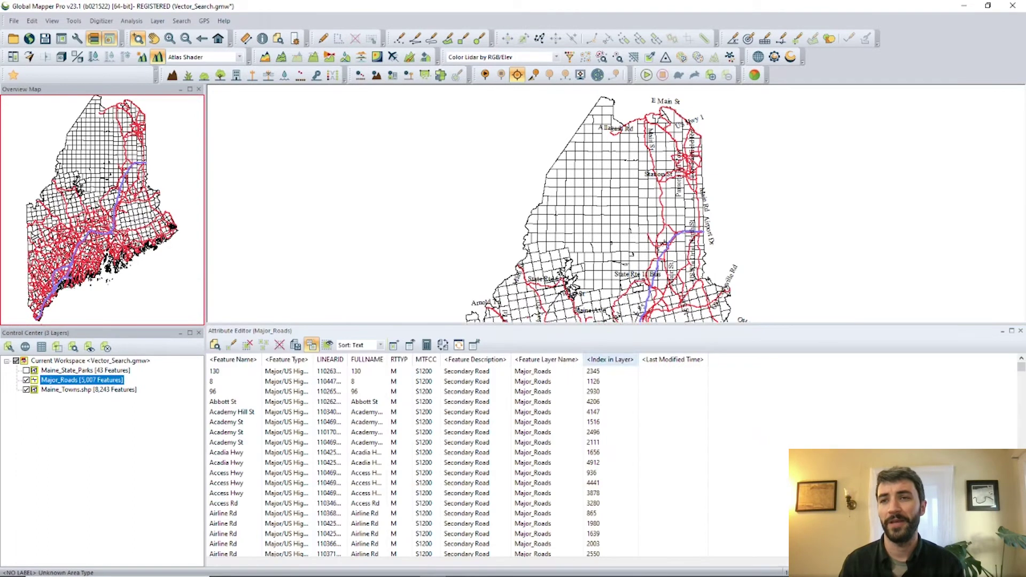
# Build a vector search query on the Major_Roads layer where FULLNAME equals 'US Hwy 1'.
pyautogui.click(216, 345)
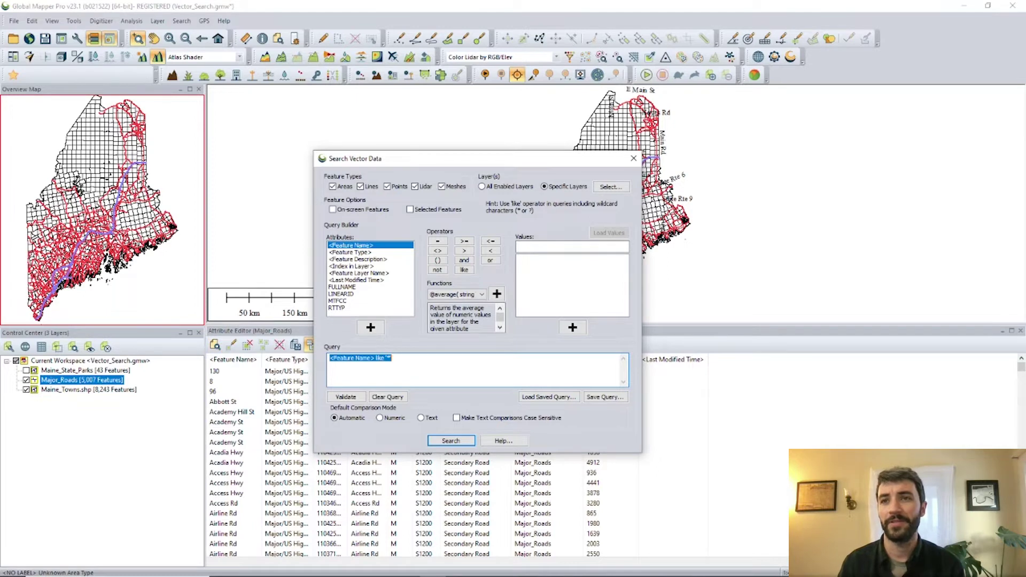
pyautogui.doubleClick(342, 287)
pyautogui.click(438, 242)
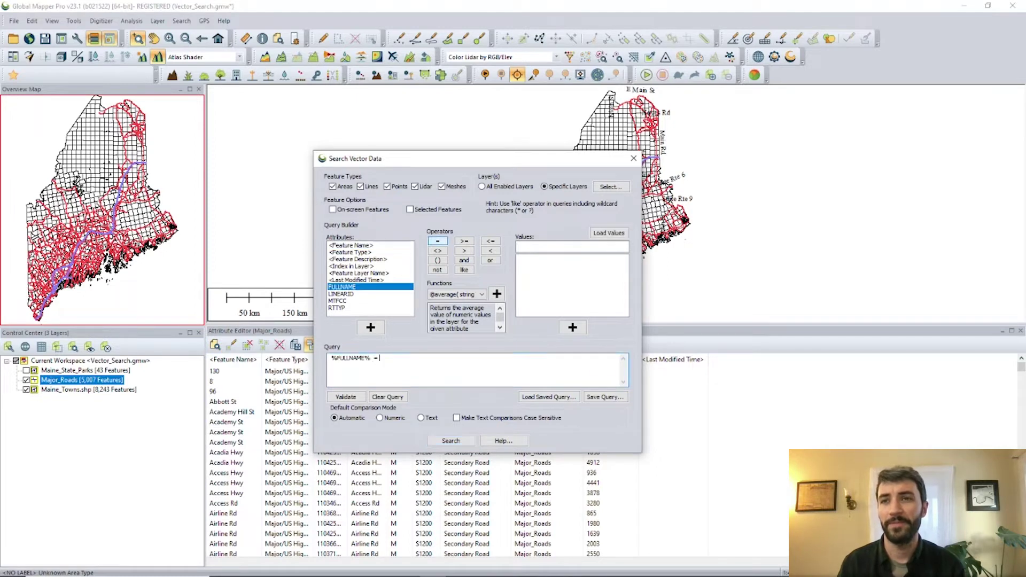
pyautogui.click(610, 233)
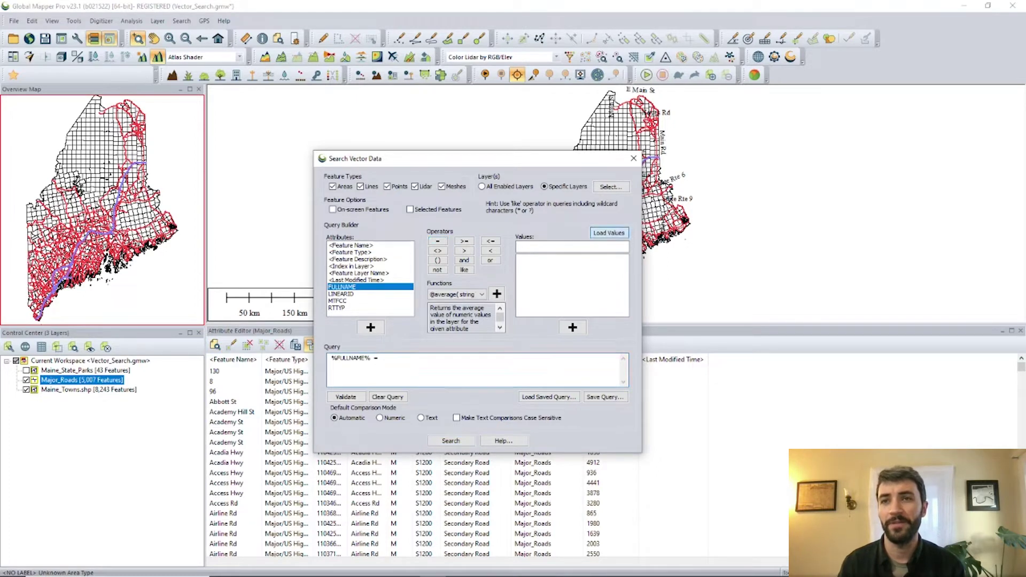
pyautogui.moveTo(624, 267); pyautogui.dragTo(624, 283)
pyautogui.scroll(-10, 570, 286)
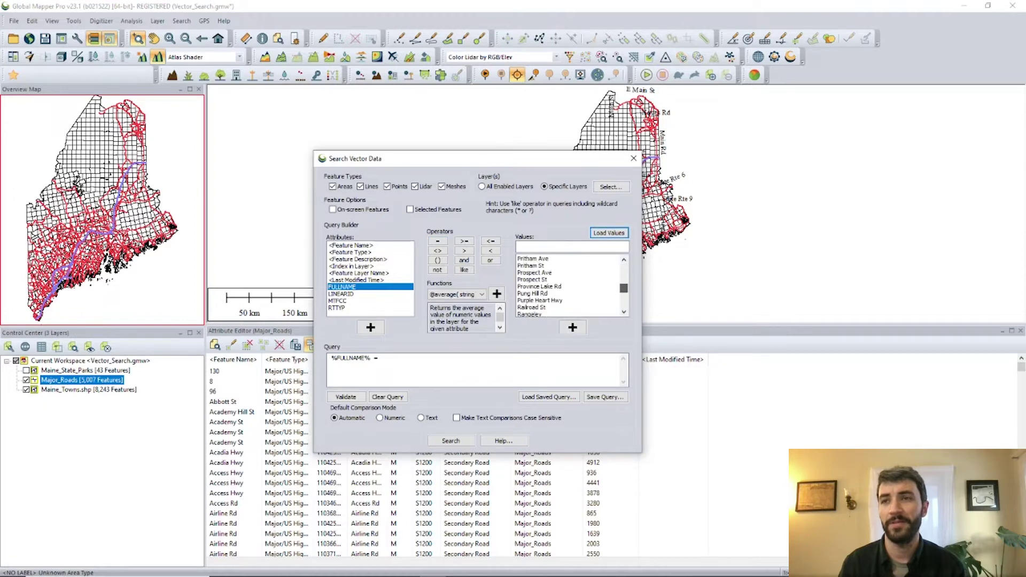
pyautogui.scroll(-6, 570, 286)
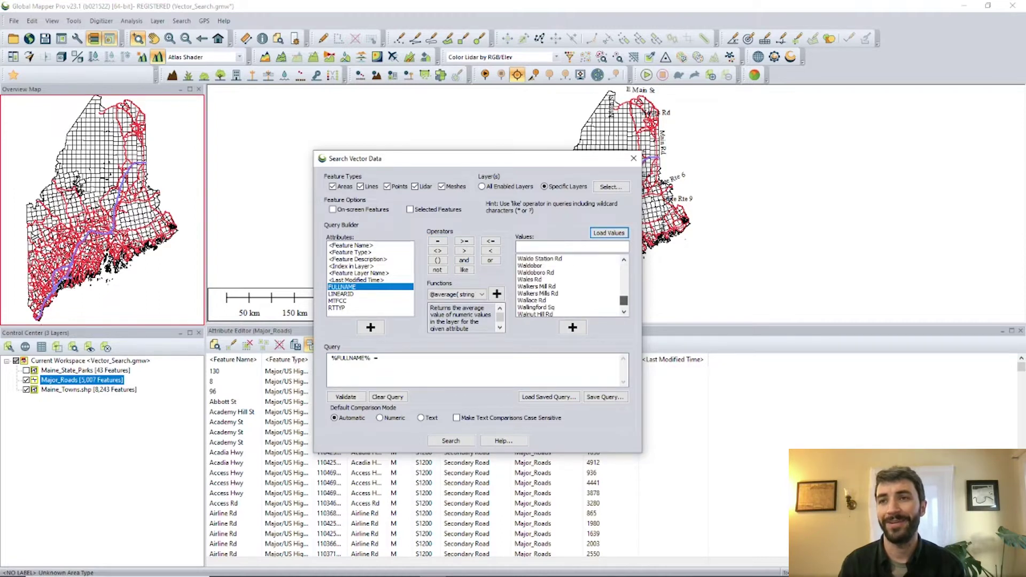
pyautogui.scroll(5, 569, 286)
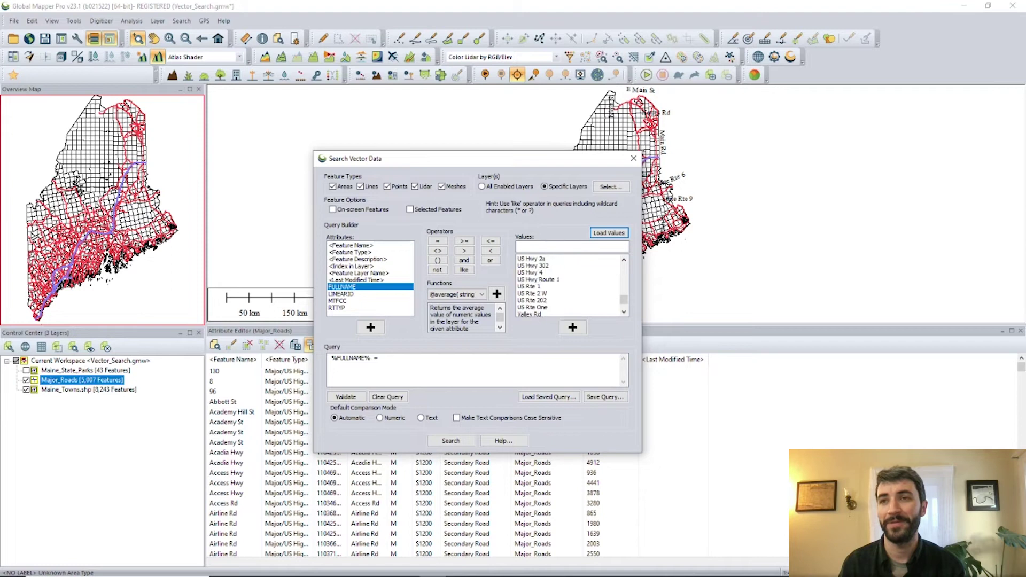
pyautogui.doubleClick(530, 272)
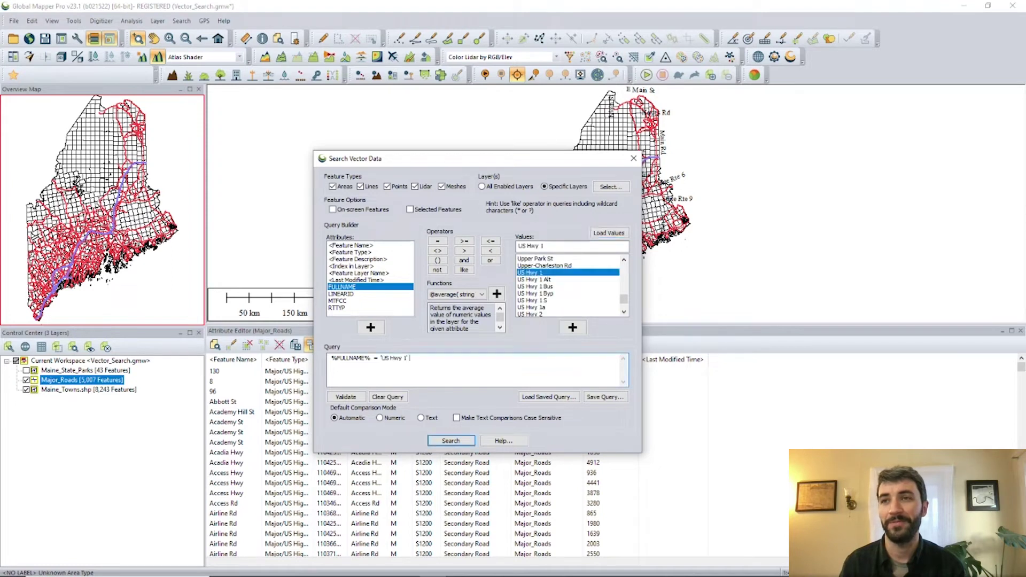
# Validate the query and run the search so the attribute table is filtered, closing the search dialog.
pyautogui.click(346, 396)
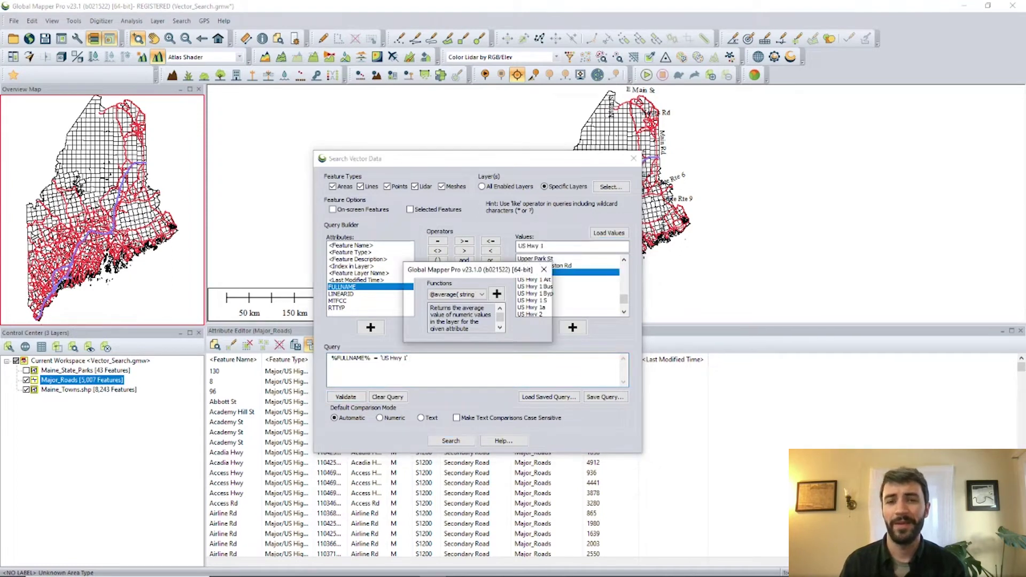
pyautogui.click(523, 331)
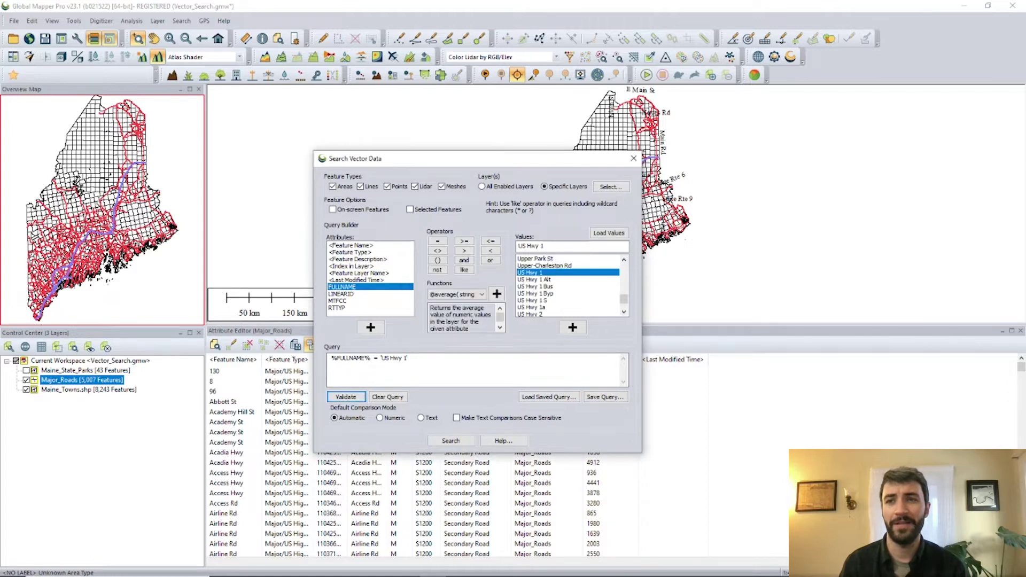
pyautogui.click(450, 440)
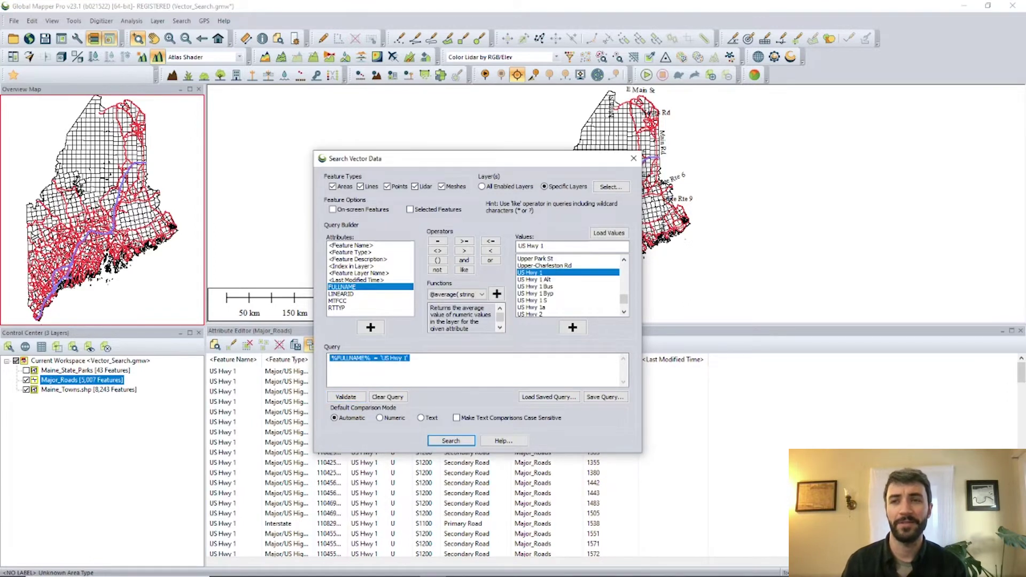
pyautogui.click(633, 159)
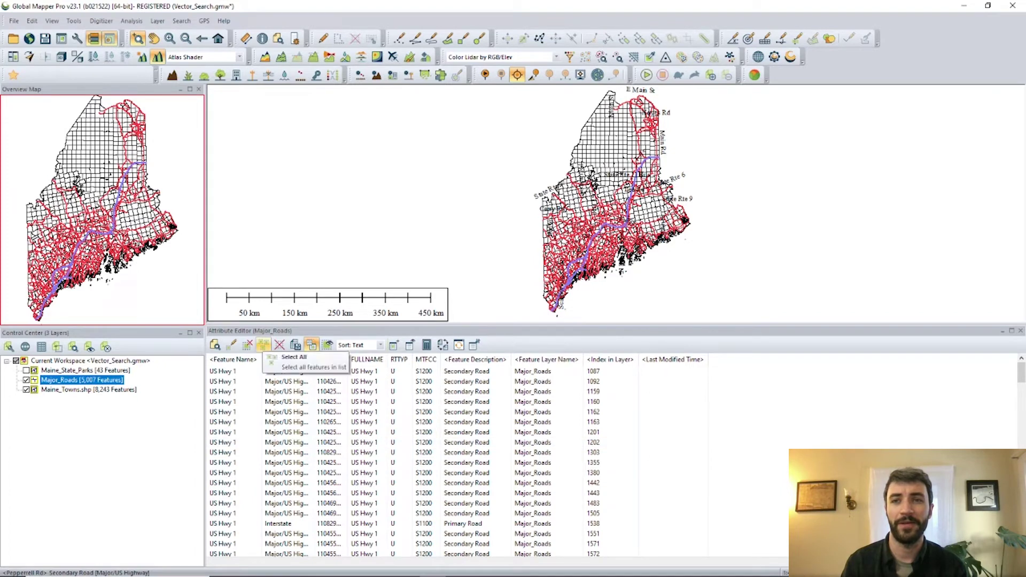
# Copy all the filtered road features and paste them into a new layer named "US Hwy 1".
pyautogui.click(264, 346)
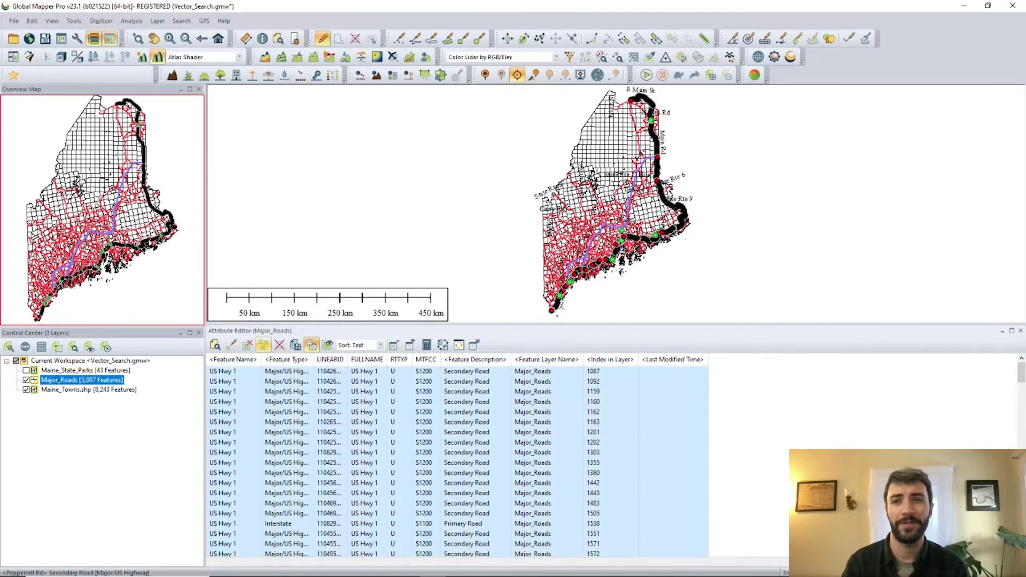
pyautogui.hotkey('ctrl', 'c')
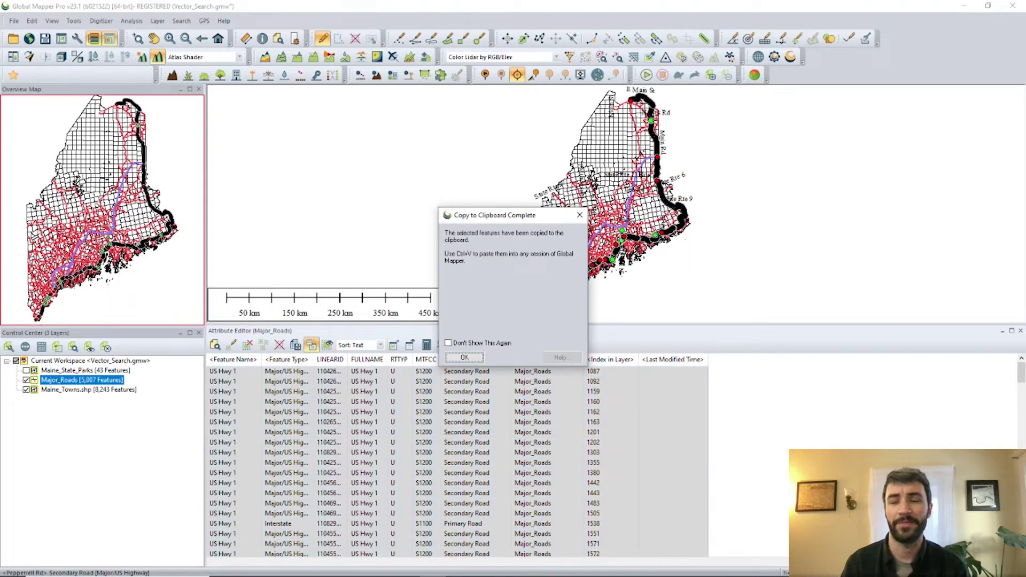
pyautogui.press('Return')
pyautogui.hotkey('ctrl', 'v')
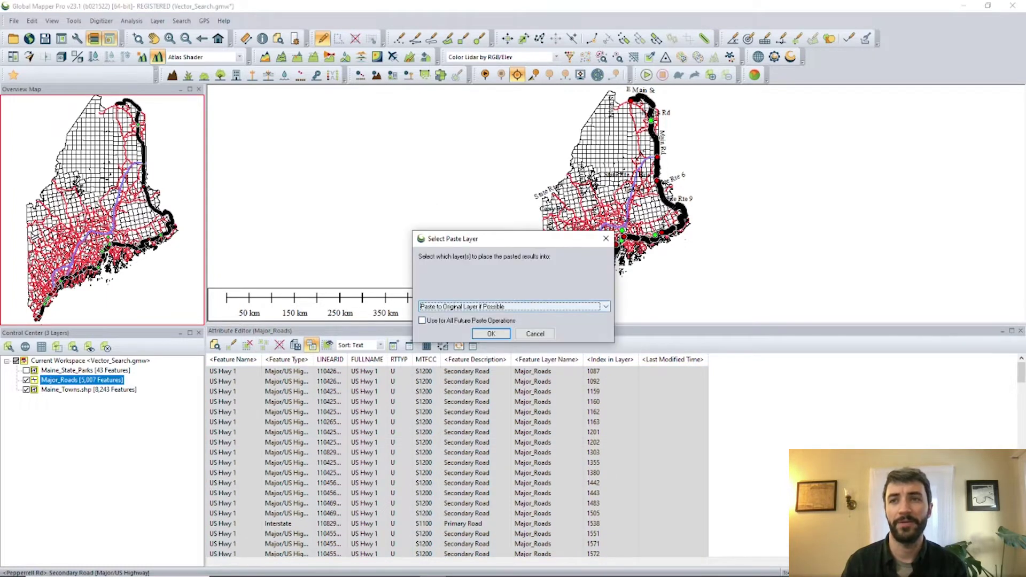
pyautogui.click(514, 307)
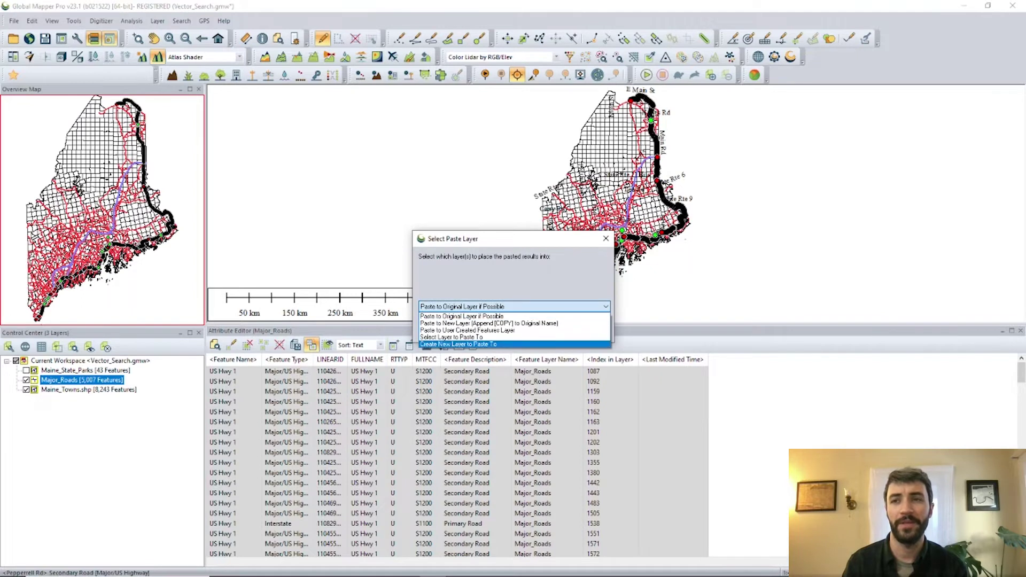
pyautogui.press('Return')
pyautogui.press('Return')
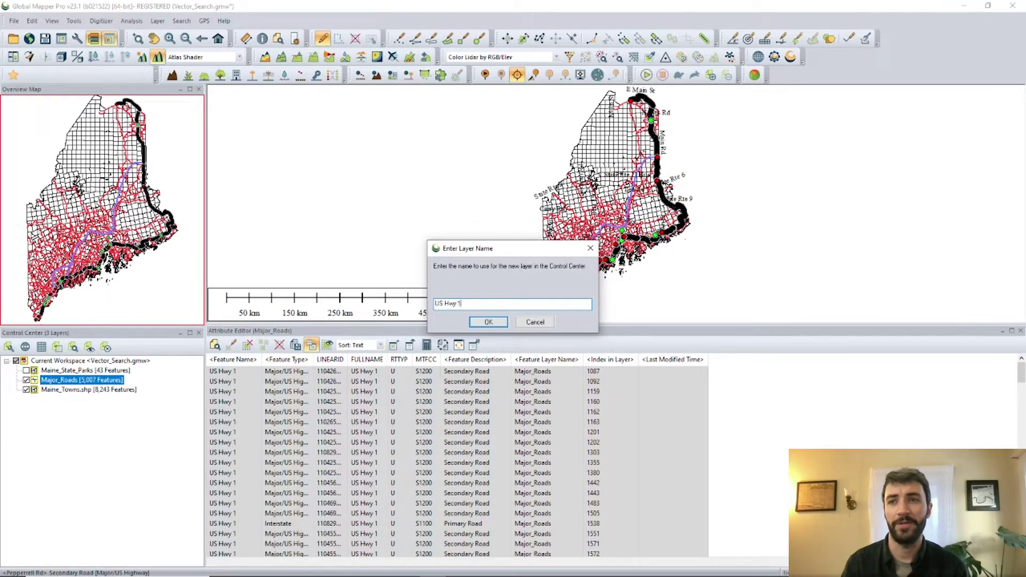
pyautogui.press('Return')
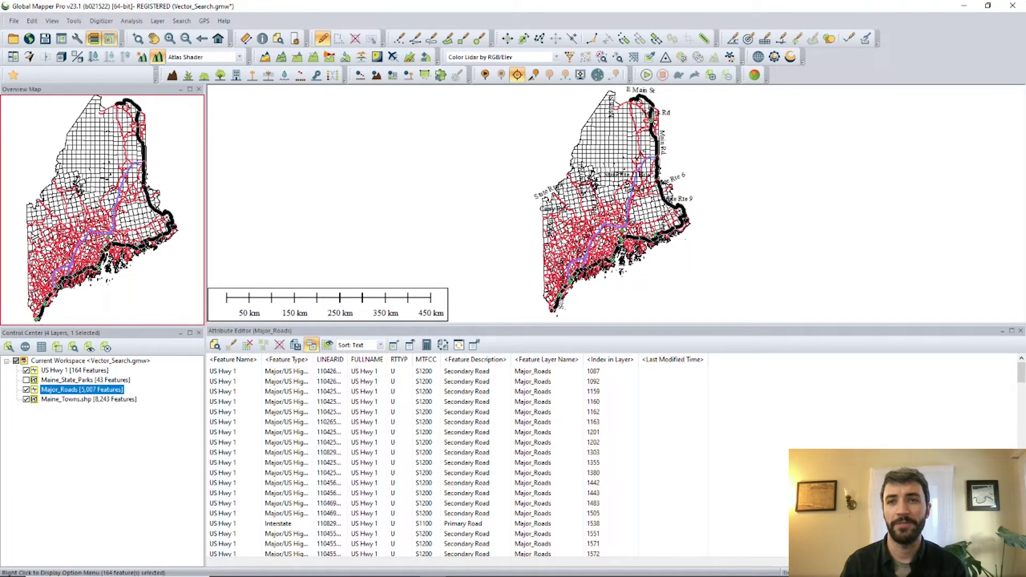
# Close the attribute table and hide the Major_Roads layer, leaving nothing selected and the full map in view.
pyautogui.click(1021, 331)
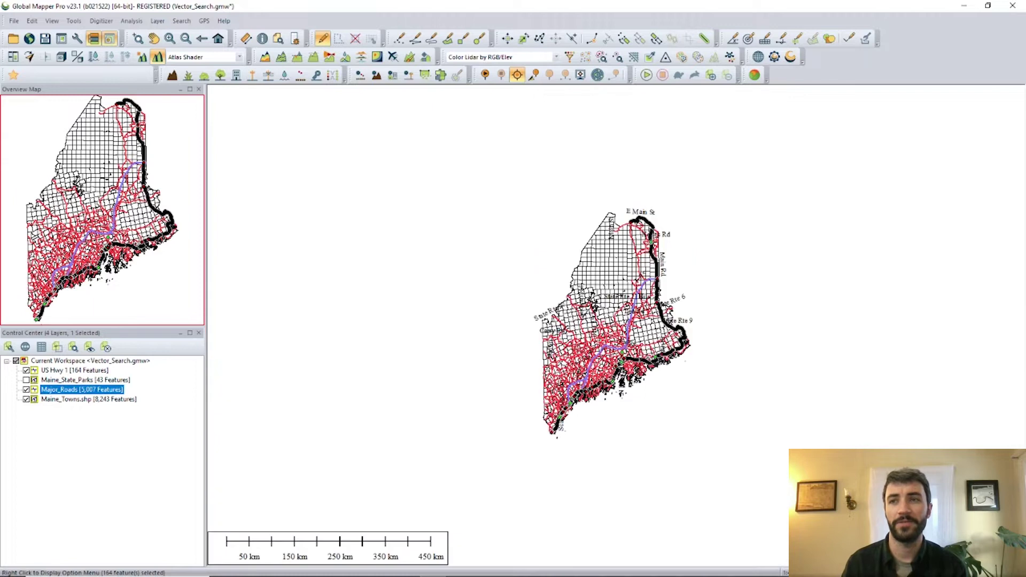
pyautogui.click(26, 390)
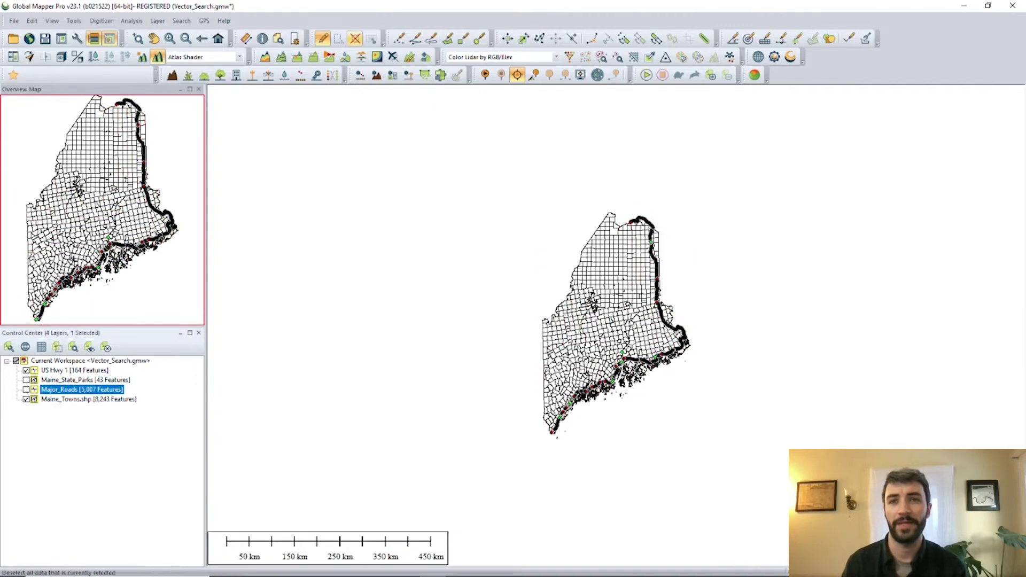
pyautogui.click(407, 299)
pyautogui.click(218, 39)
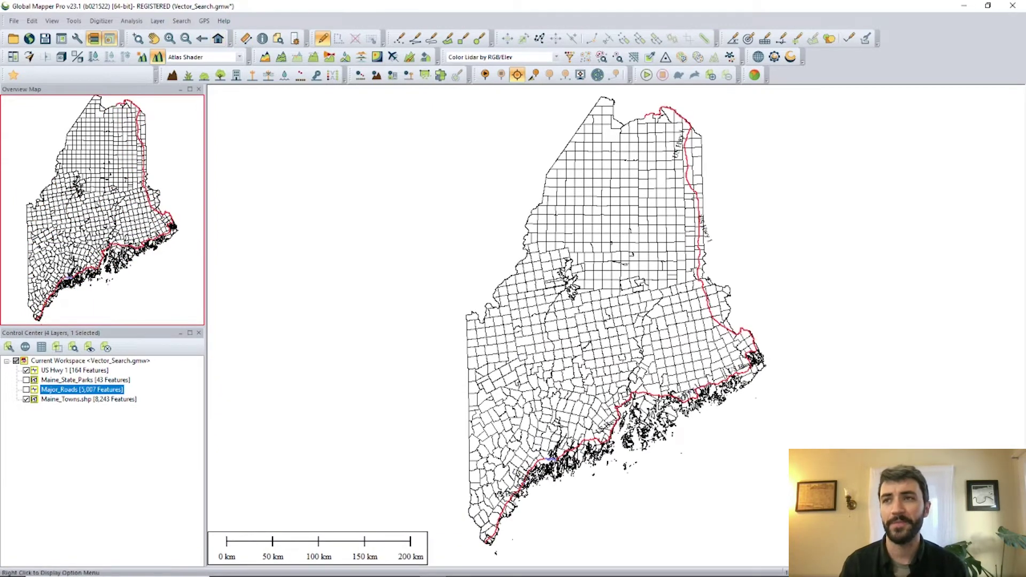
# Toggle the Maine_Towns.shp layer off and back on to view the US Hwy 1 layer alone.
pyautogui.press('Down')
pyautogui.press('space')
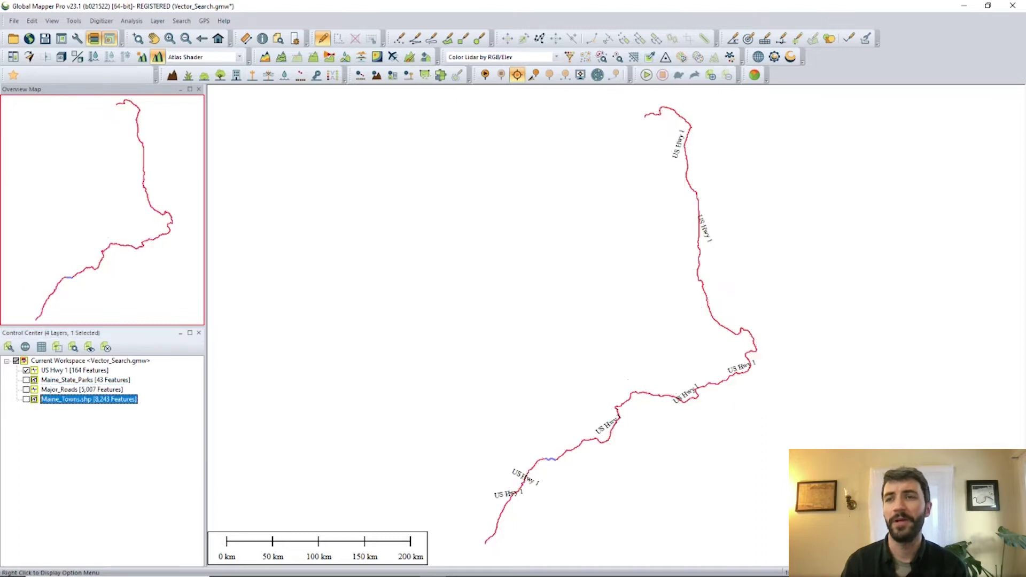
pyautogui.press('space')
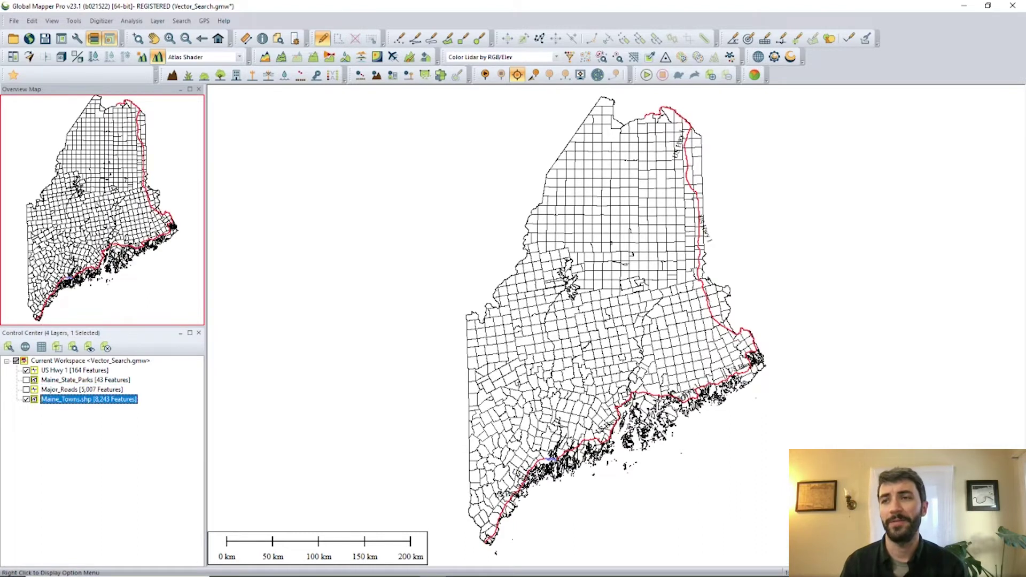
# Run the Intersects spatial predicate on Maine_Towns.shp against US Hwy 1, with the results creating a new selection.
pyautogui.click(74, 371)
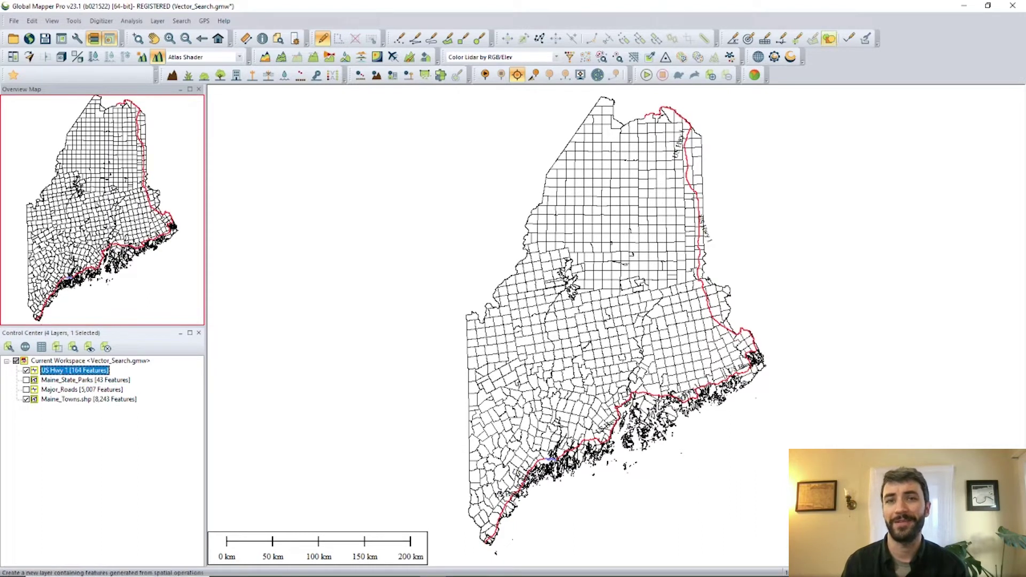
pyautogui.click(829, 38)
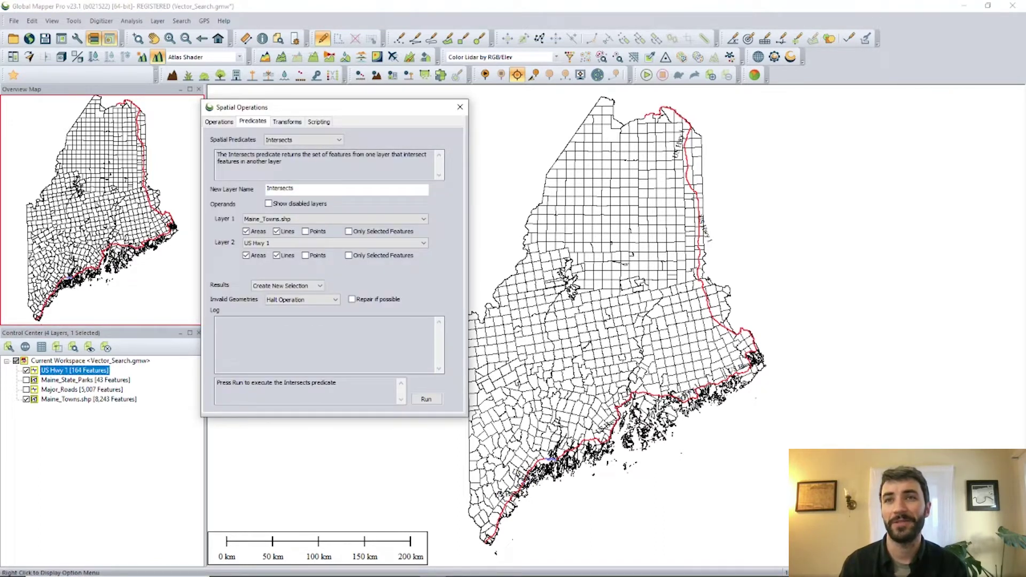
pyautogui.doubleClick(280, 189)
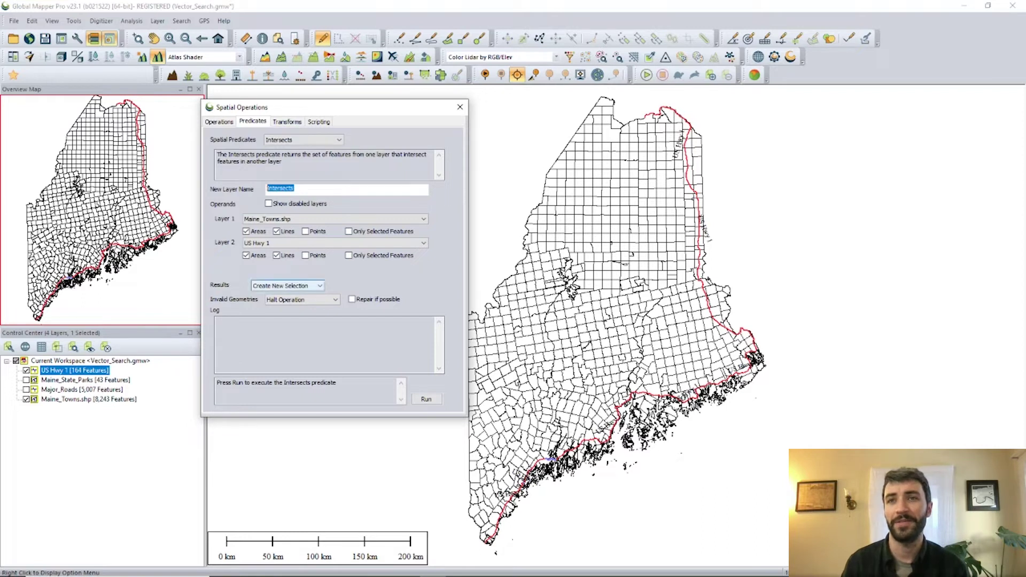
pyautogui.click(289, 286)
pyautogui.click(284, 293)
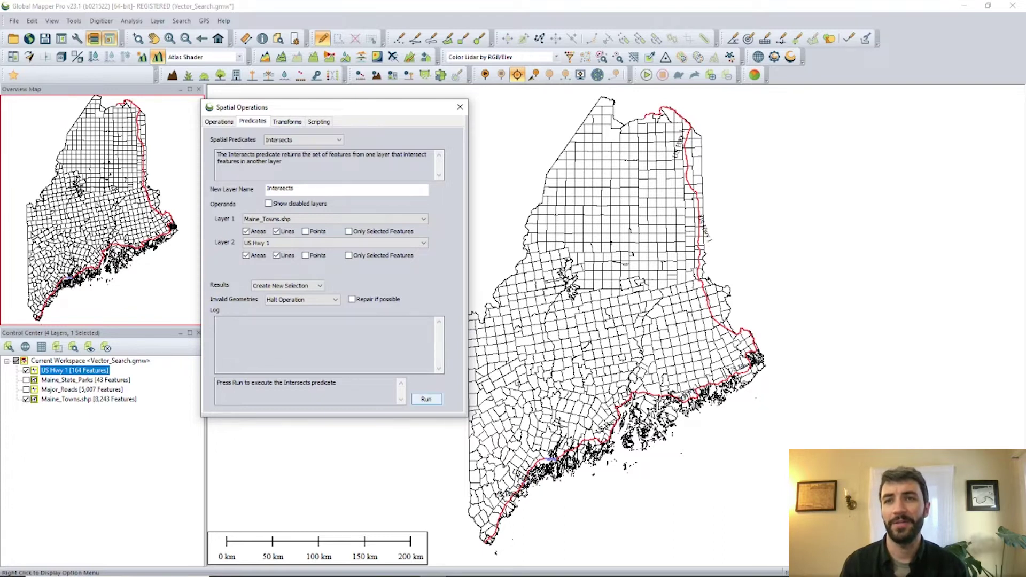
pyautogui.click(427, 400)
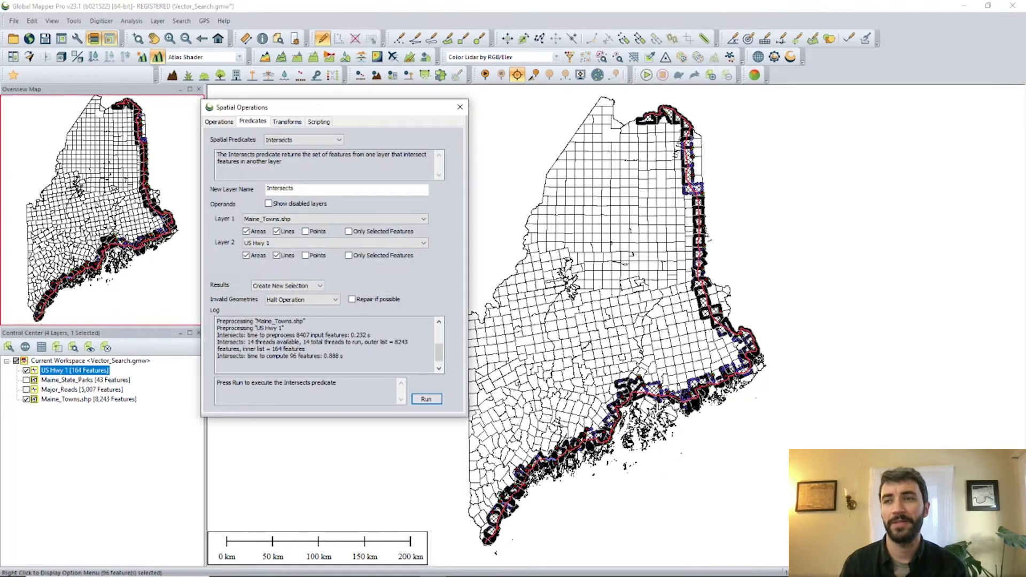
pyautogui.click(460, 107)
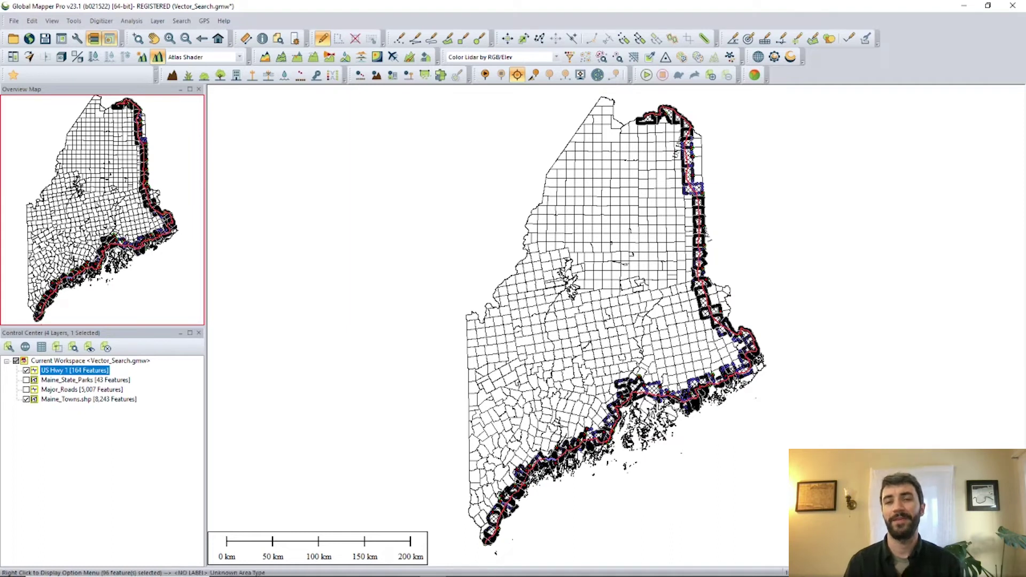
# Copy the selected towns along the highway and paste them into a new layer named "Hwy 1 Towns".
pyautogui.hotkey('ctrl', 'c')
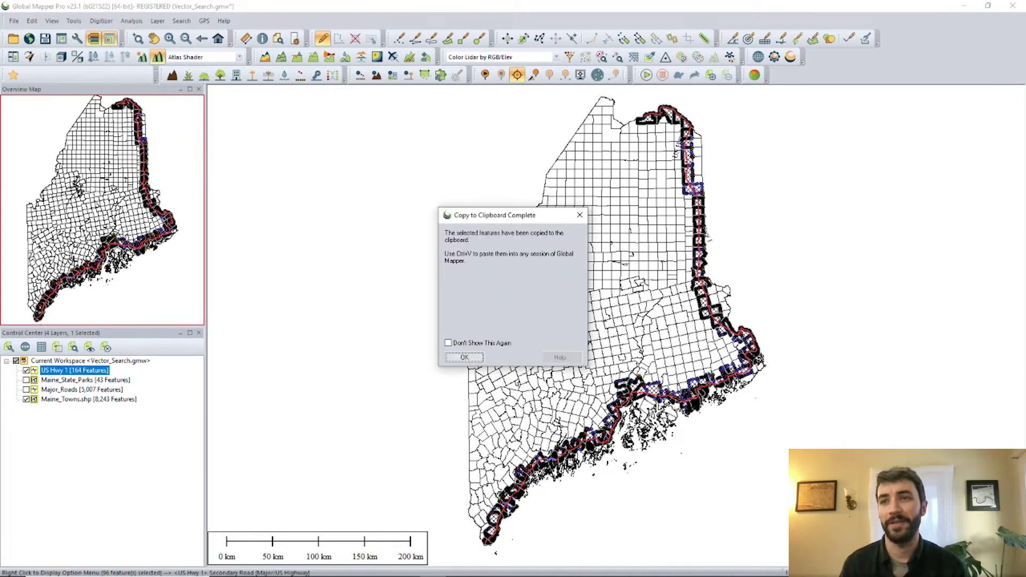
pyautogui.press('Return')
pyautogui.hotkey('ctrl', 'v')
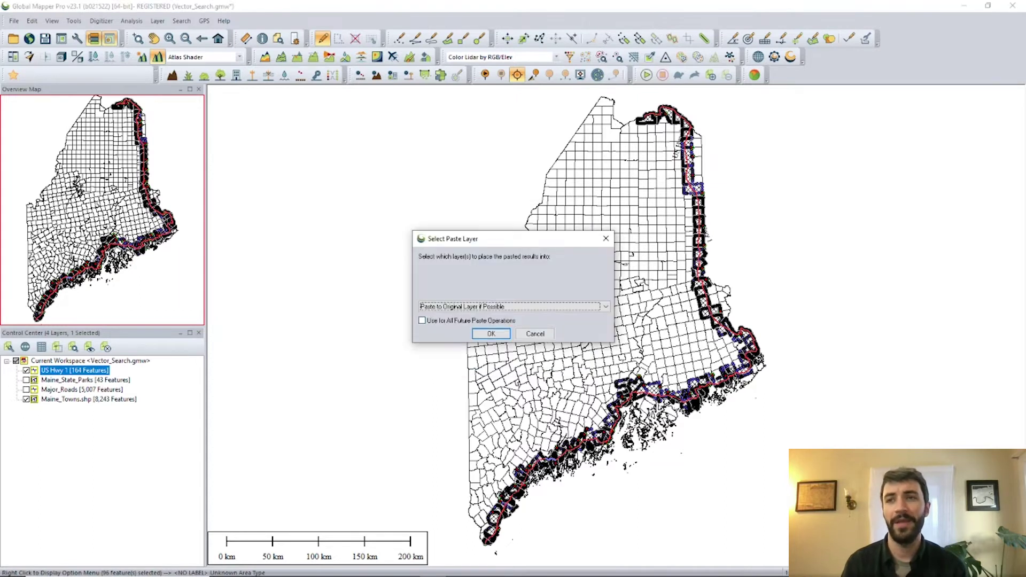
pyautogui.click(514, 307)
pyautogui.click(514, 344)
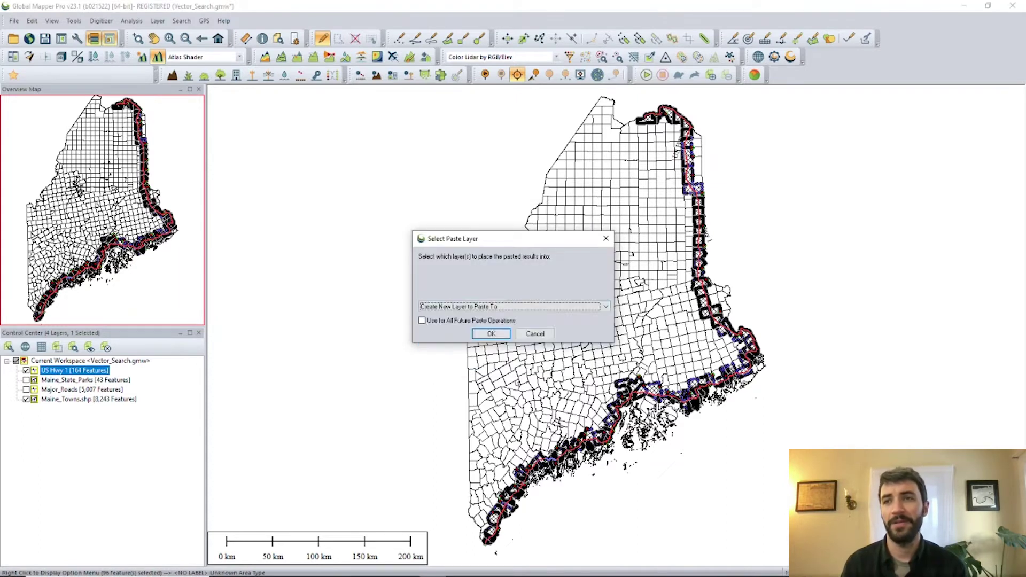
pyautogui.press('Return')
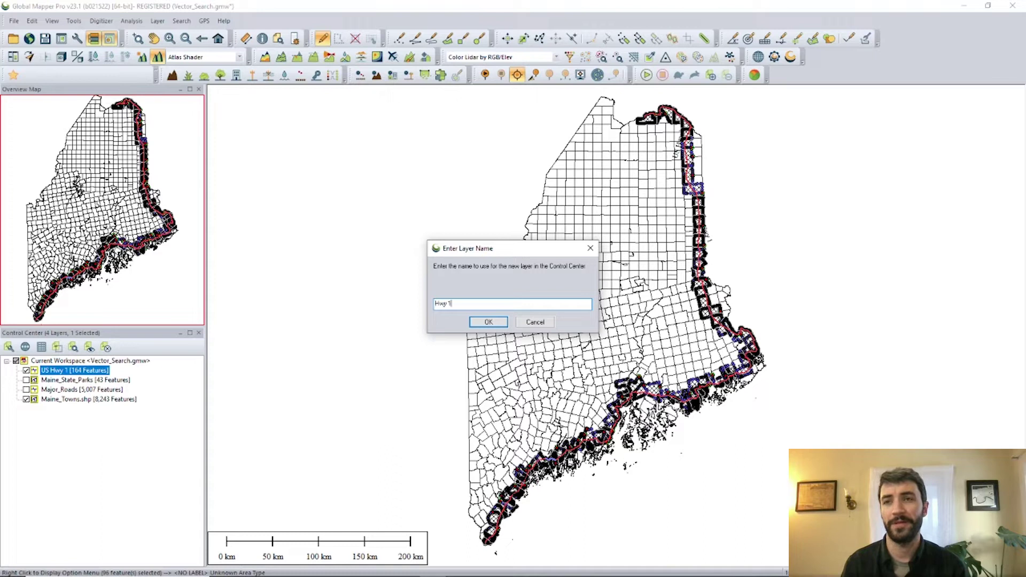
pyautogui.write('Hwy 1 Towns')
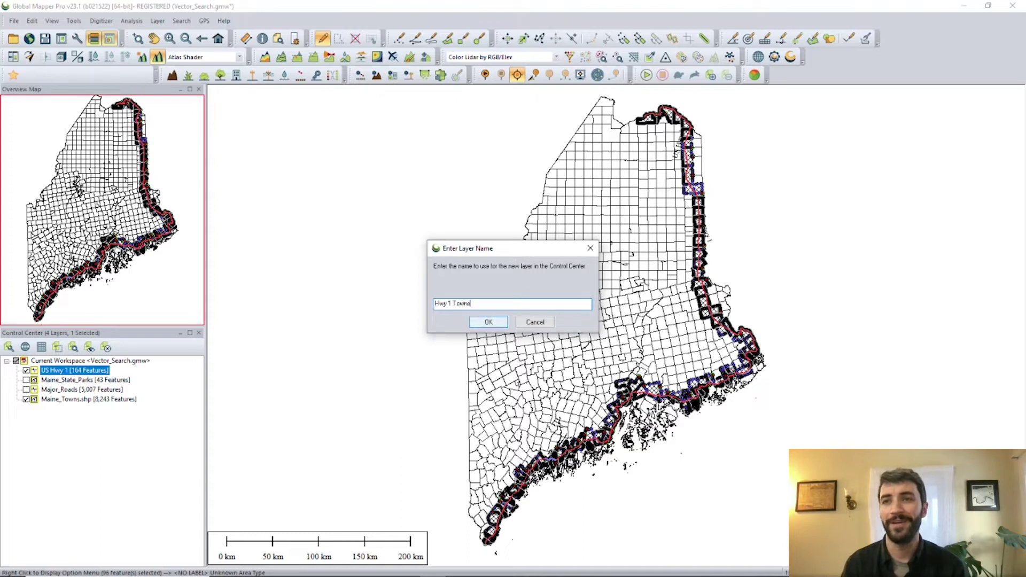
pyautogui.press('Return')
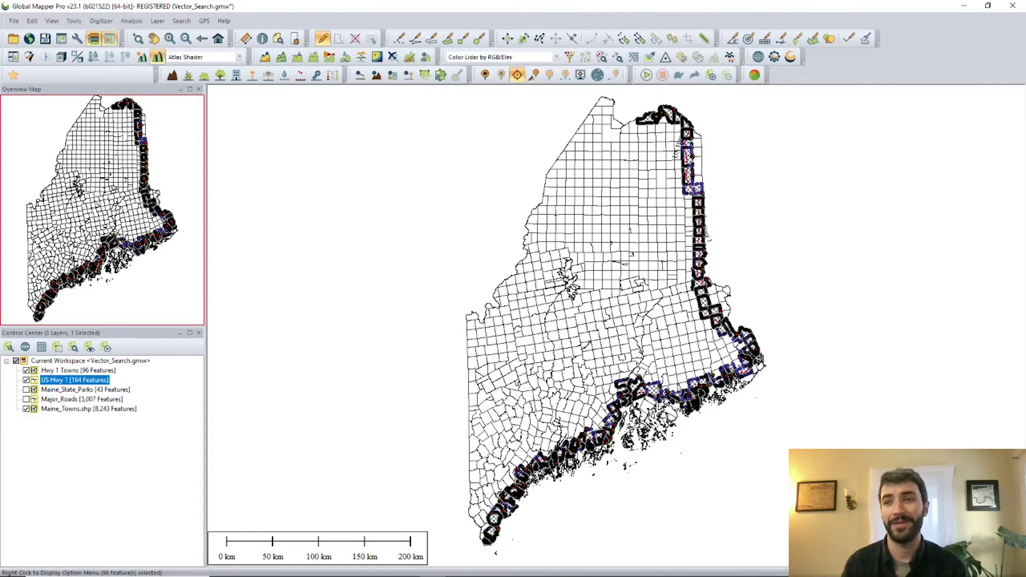
# Hide the Maine_Towns.shp and Hwy 1 Towns layers, clear the selection, and show Maine_State_Parks alongside US Hwy 1.
pyautogui.click(27, 408)
pyautogui.click(553, 460)
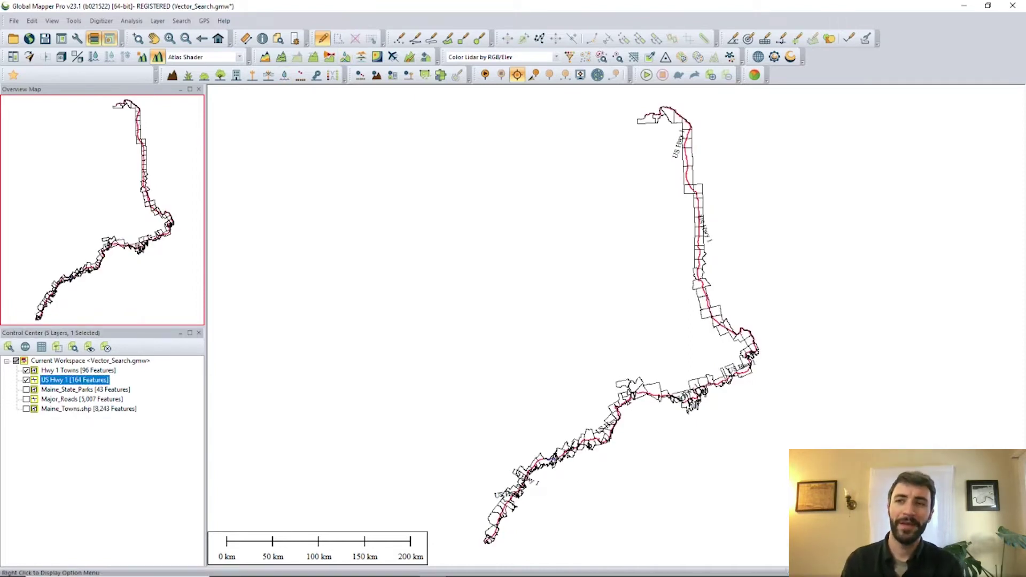
pyautogui.click(26, 370)
pyautogui.click(27, 390)
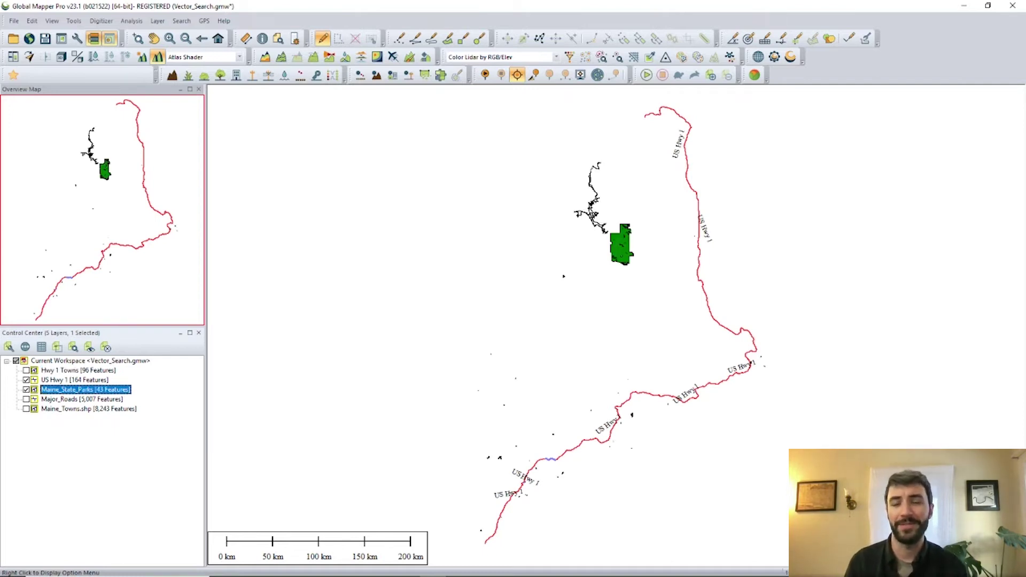
pyautogui.scroll(5, 619, 420)
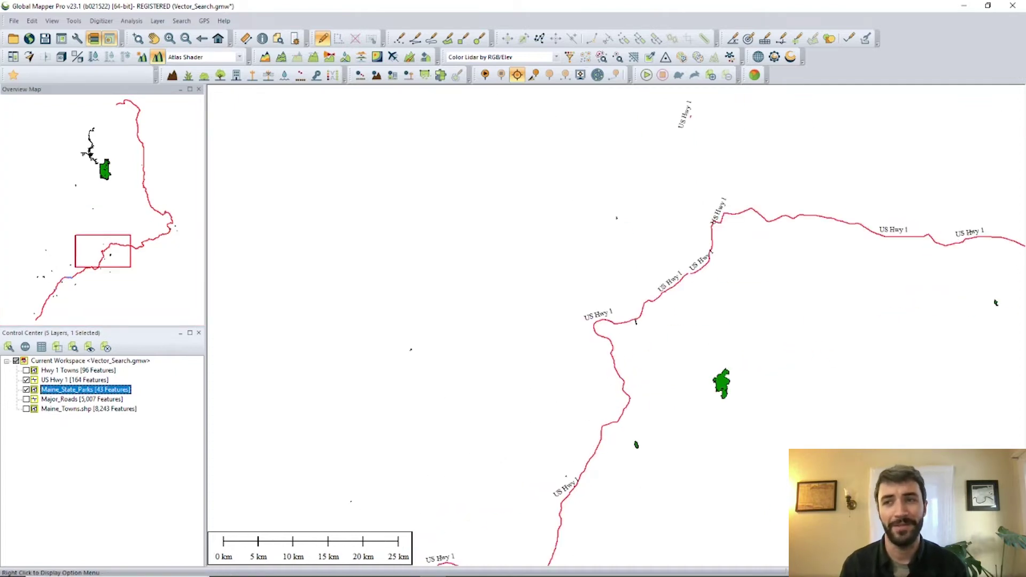
pyautogui.scroll(-6, 615, 422)
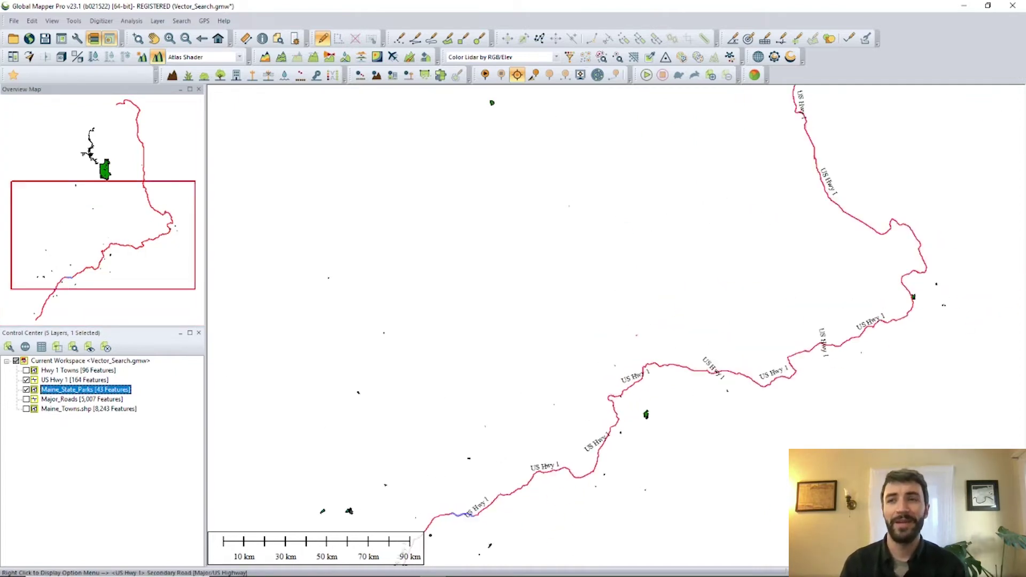
# Create centroid points for all Maine_State_Parks areas, with a single point for grouped areas and centroids moved if outside the area boundary.
pyautogui.click(57, 347)
pyautogui.rightClick(618, 295)
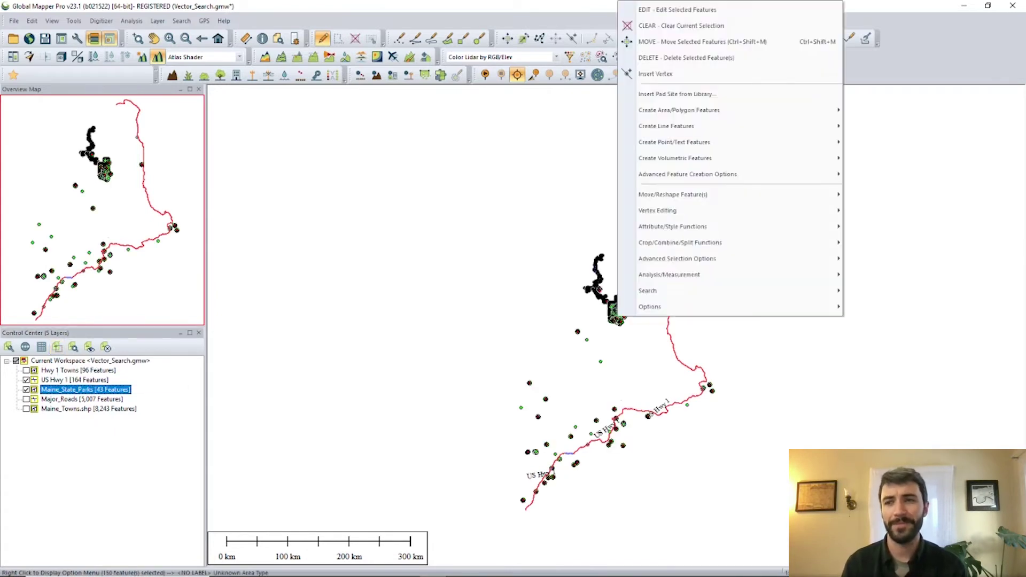
pyautogui.moveTo(668, 175)
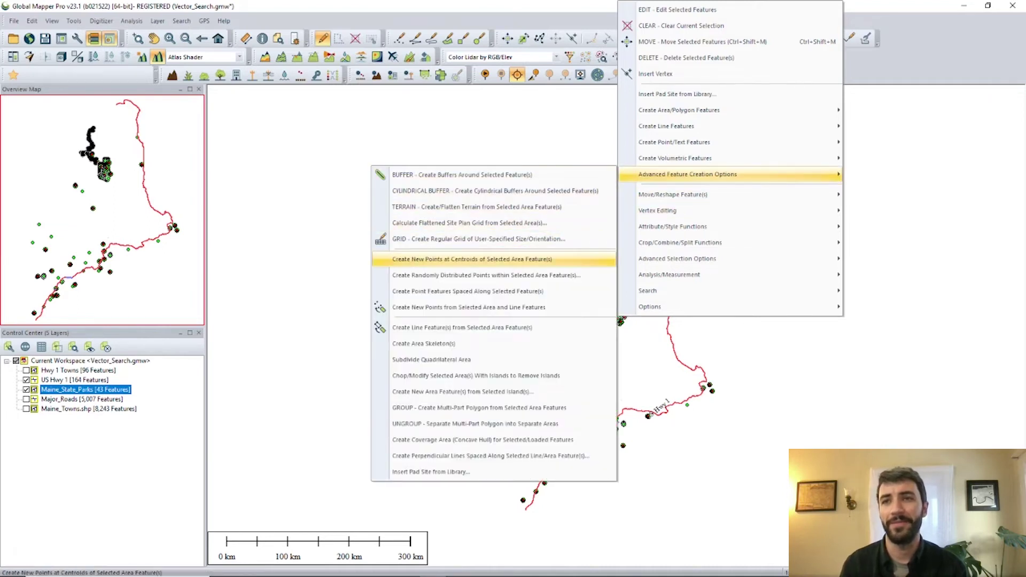
pyautogui.click(472, 259)
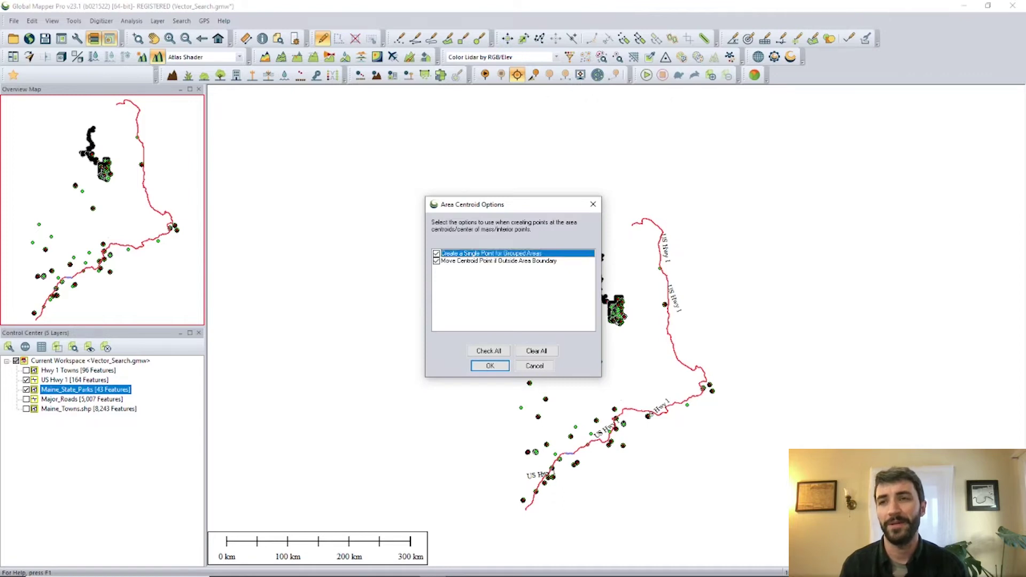
pyautogui.click(490, 366)
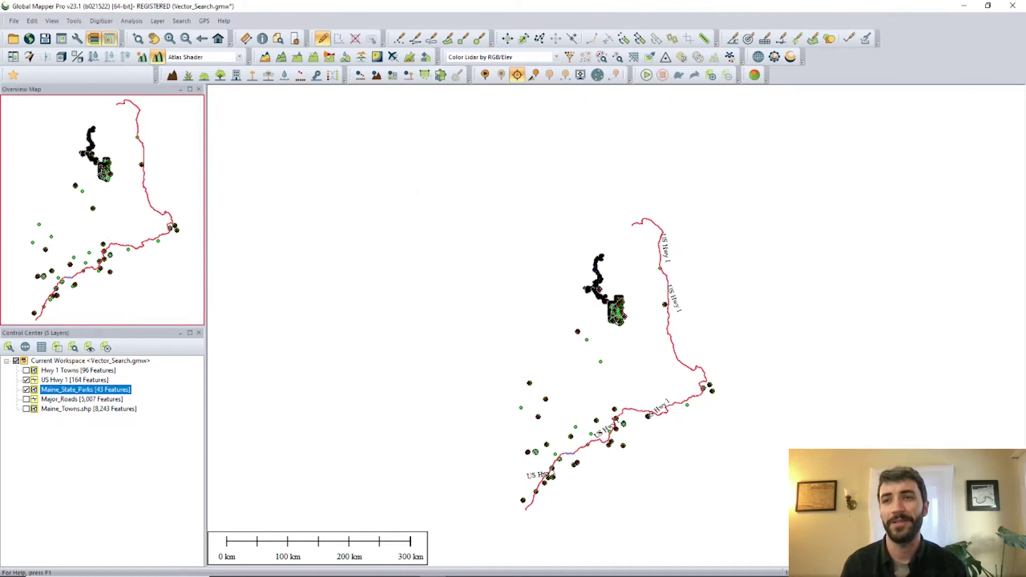
# Assign the new centroid points to the existing Maine_State_Parks layer as Unknown Point Feature.
pyautogui.click(471, 132)
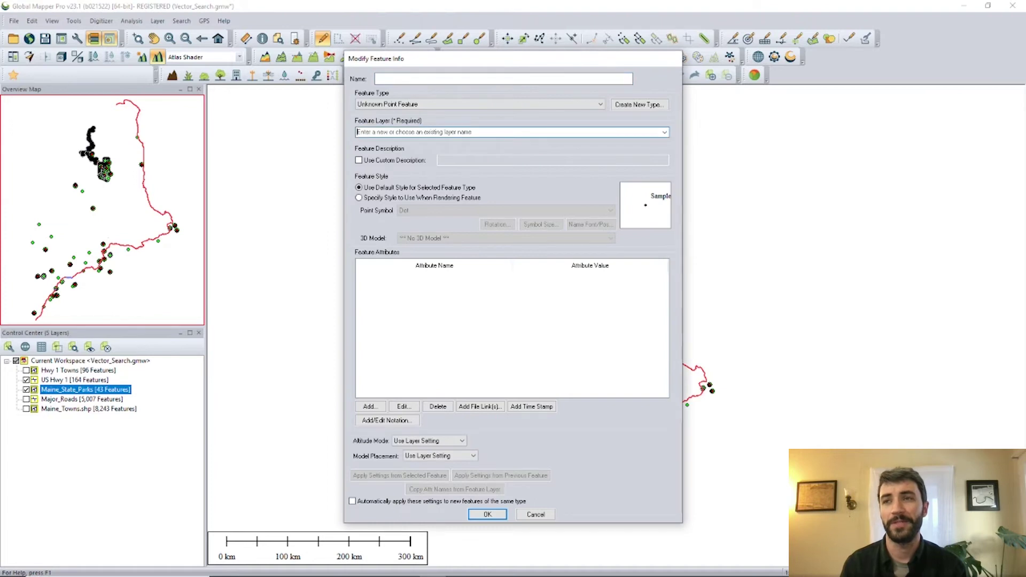
pyautogui.click(665, 132)
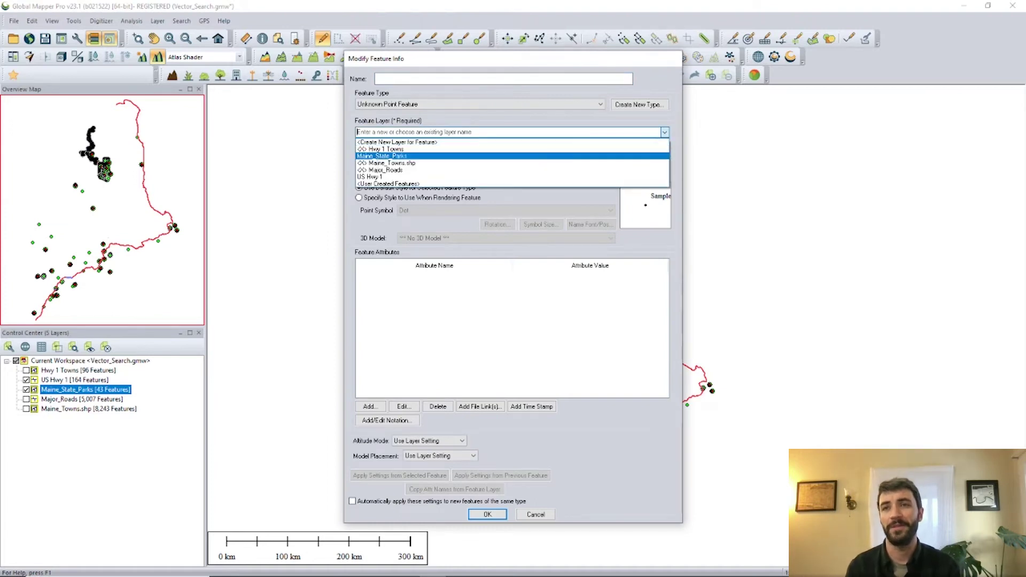
pyautogui.click(427, 156)
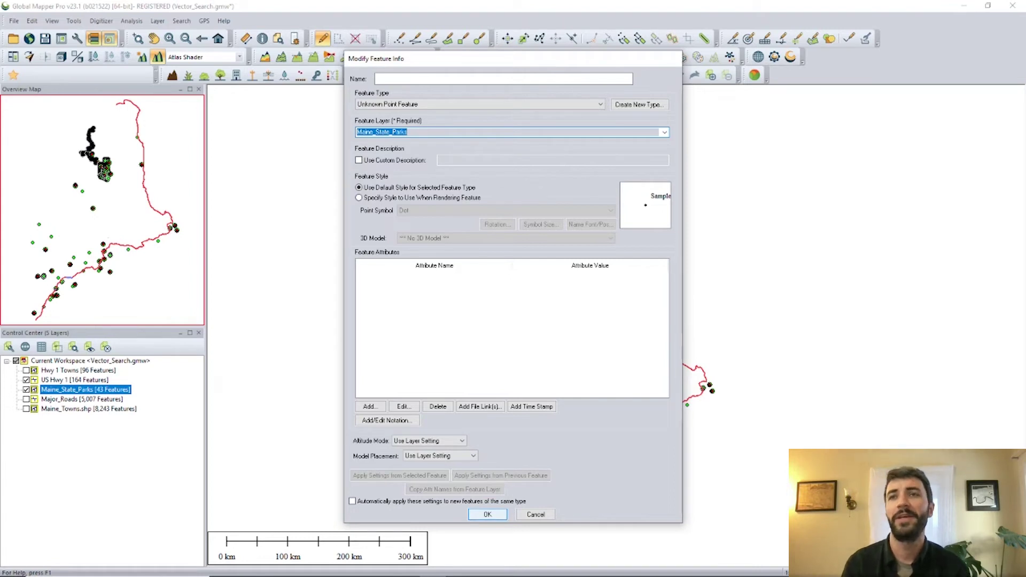
pyautogui.press('Return')
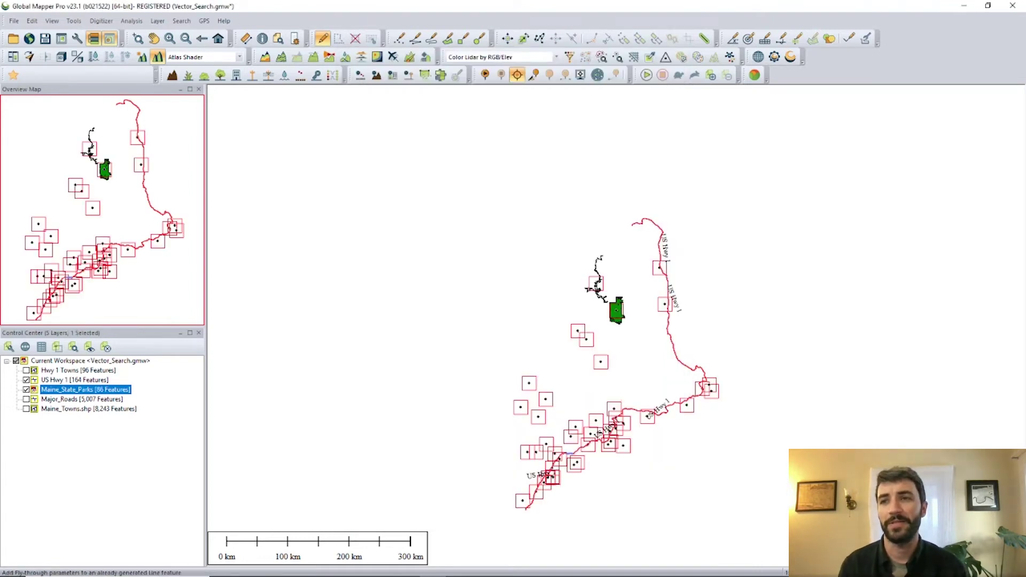
# Clear the selection and select the park points within 5 miles of all the US Hwy 1 line features.
pyautogui.scroll(1, 618, 432)
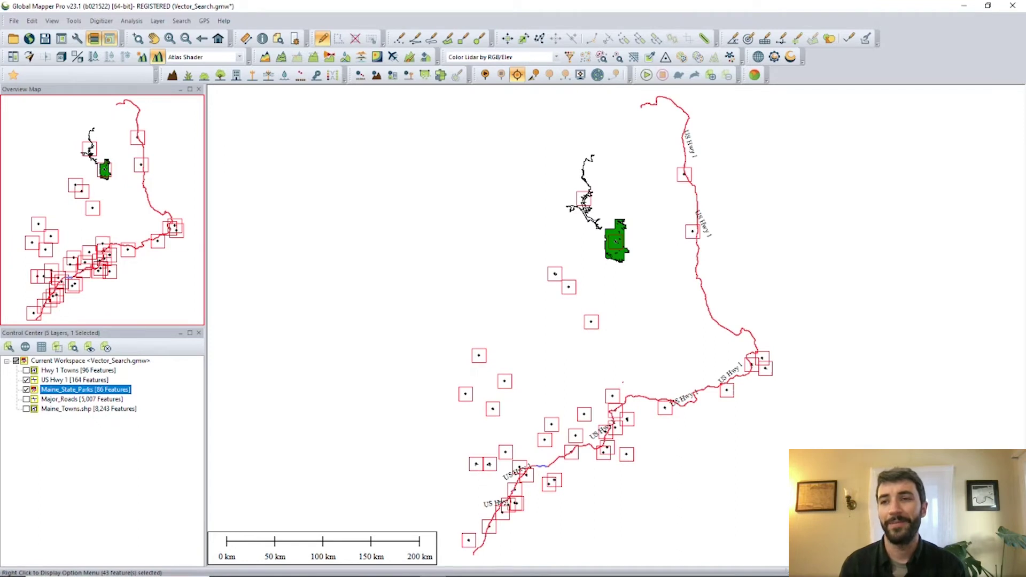
pyautogui.click(75, 380)
pyautogui.press('Escape')
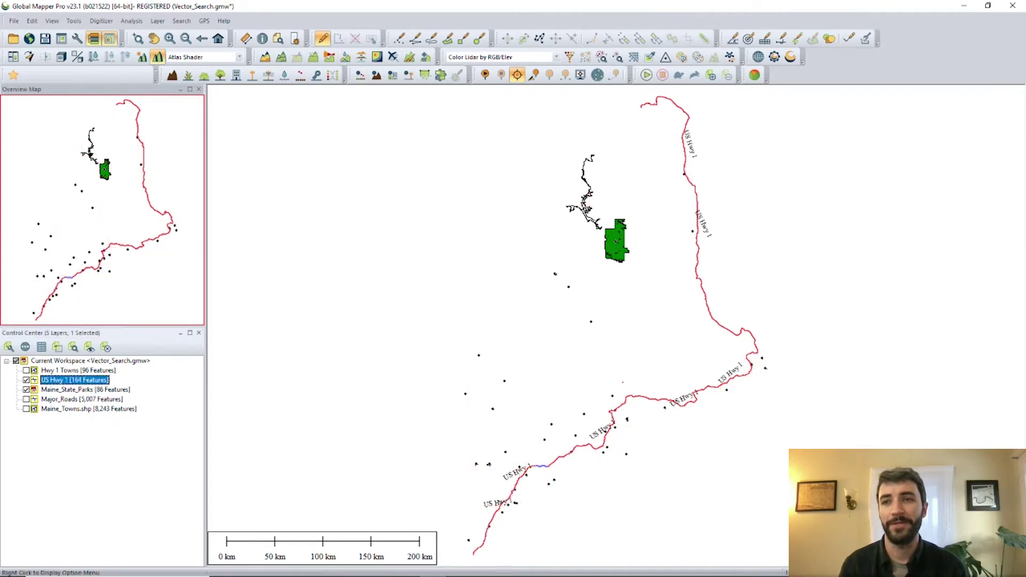
pyautogui.click(57, 348)
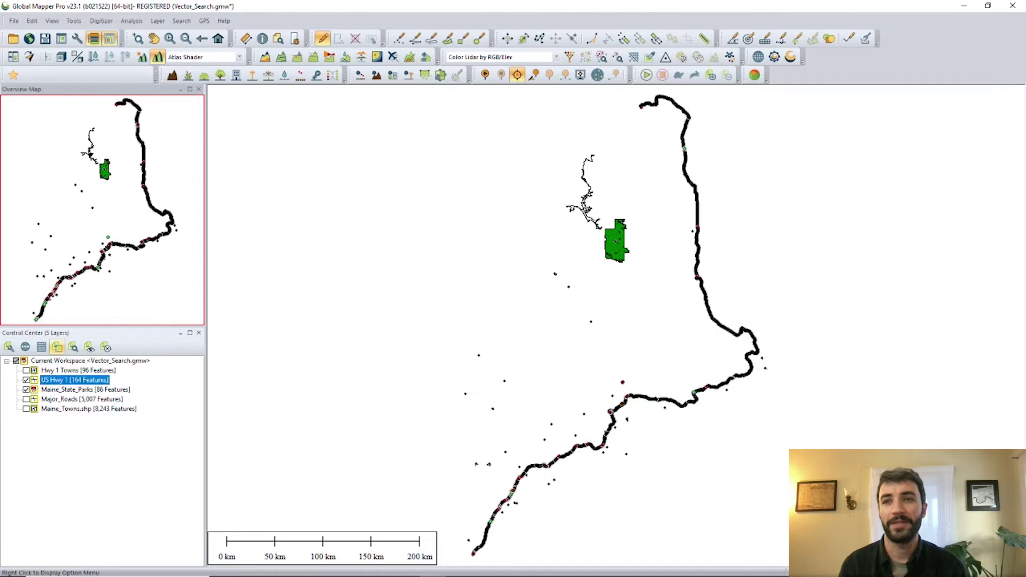
pyautogui.rightClick(647, 84)
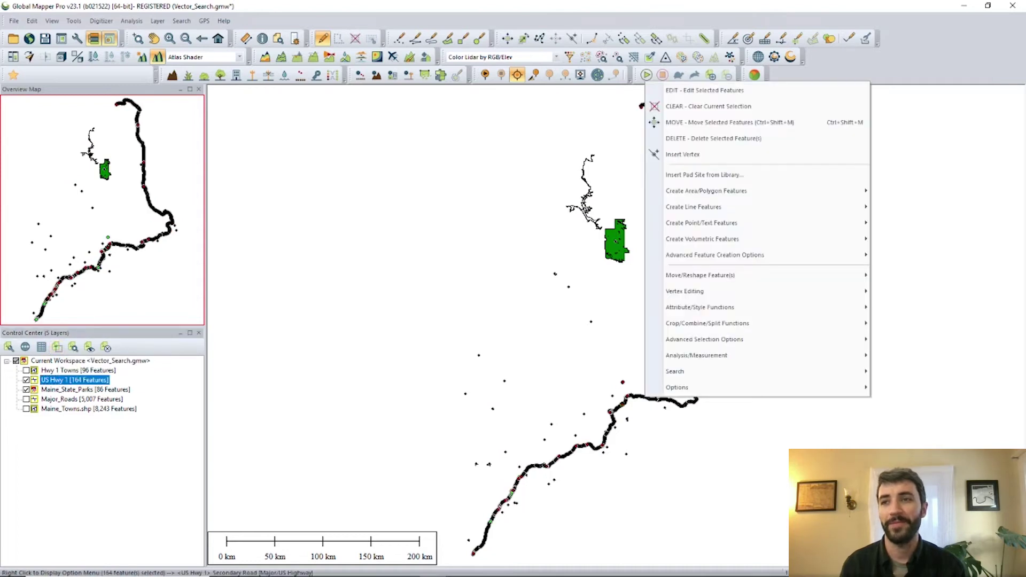
pyautogui.moveTo(686, 291)
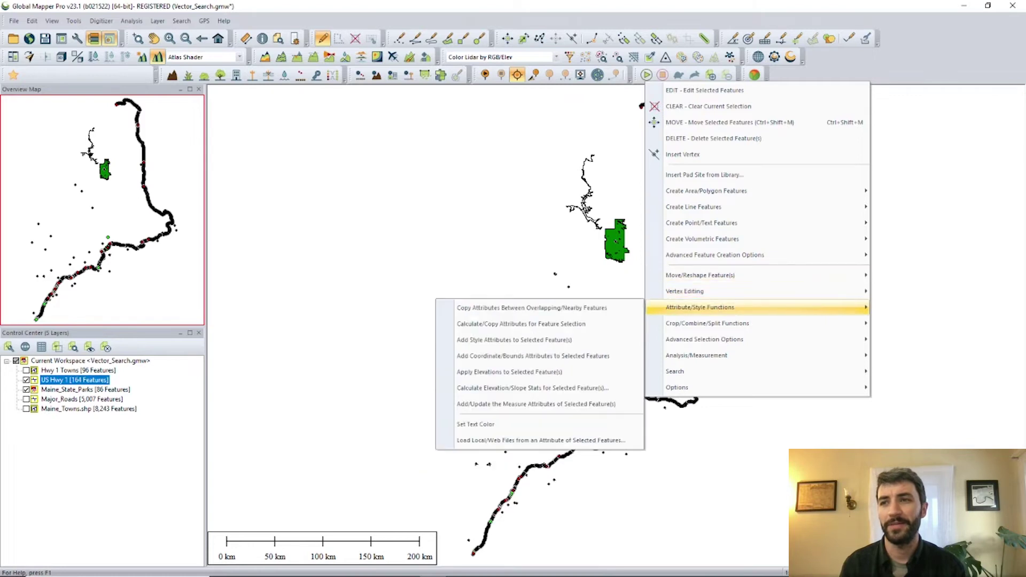
pyautogui.moveTo(704, 339)
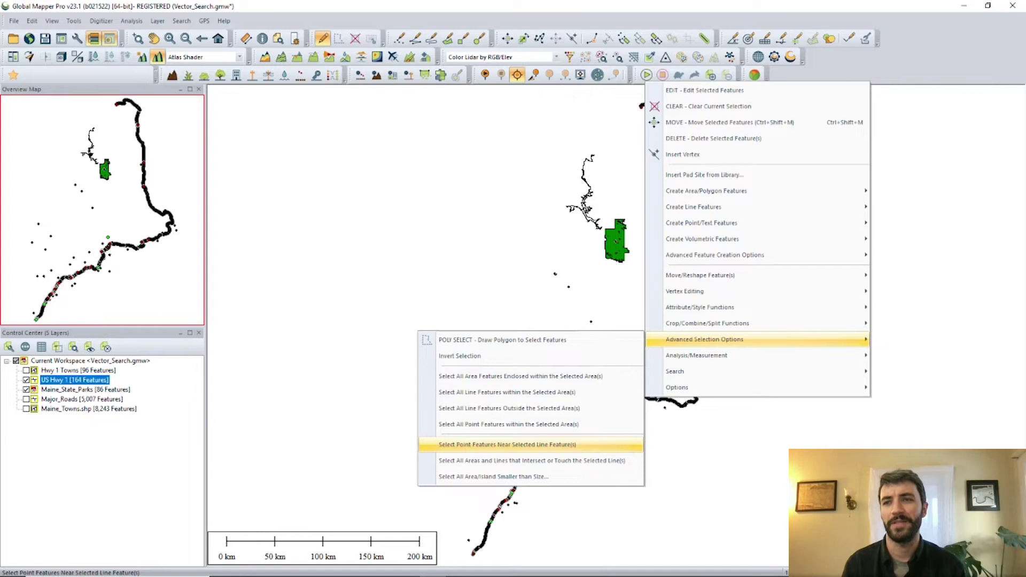
pyautogui.click(508, 445)
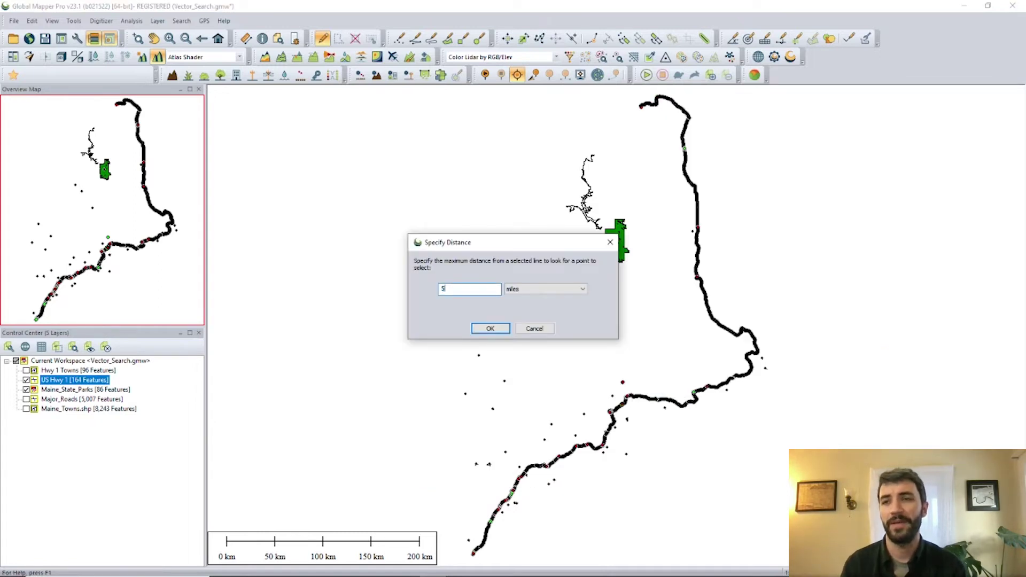
pyautogui.click(546, 289)
pyautogui.click(546, 289)
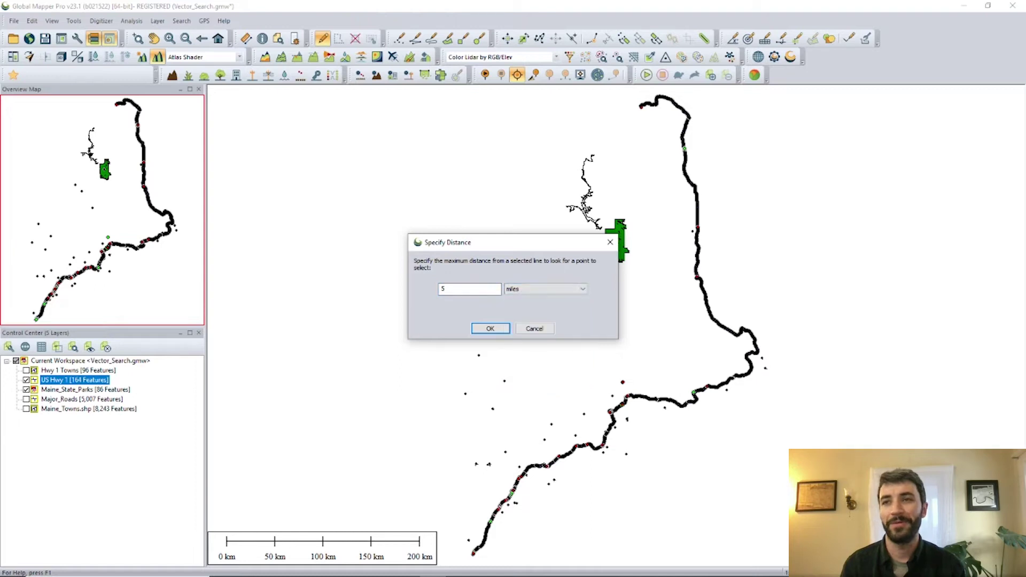
pyautogui.press('Return')
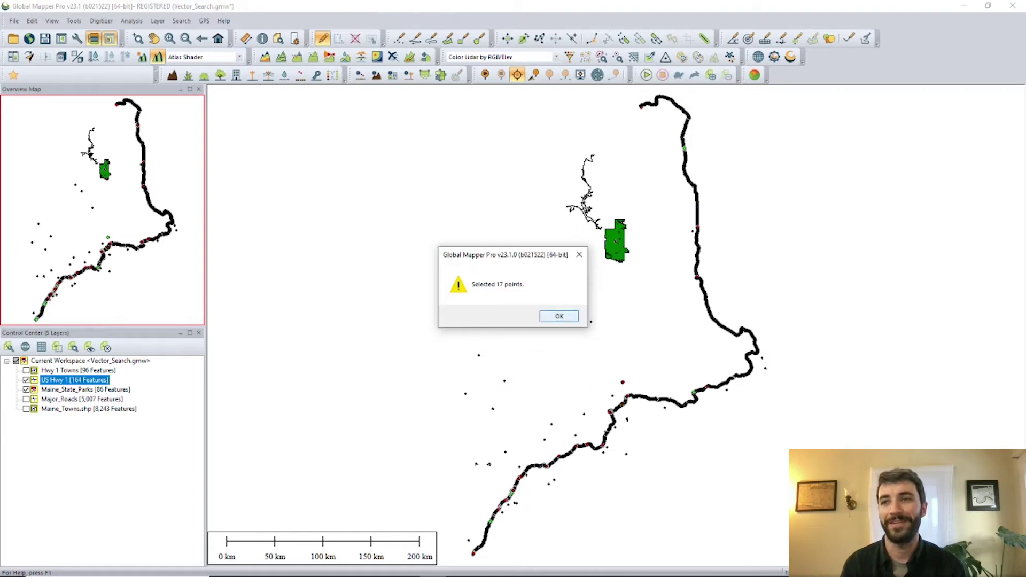
pyautogui.press('Return')
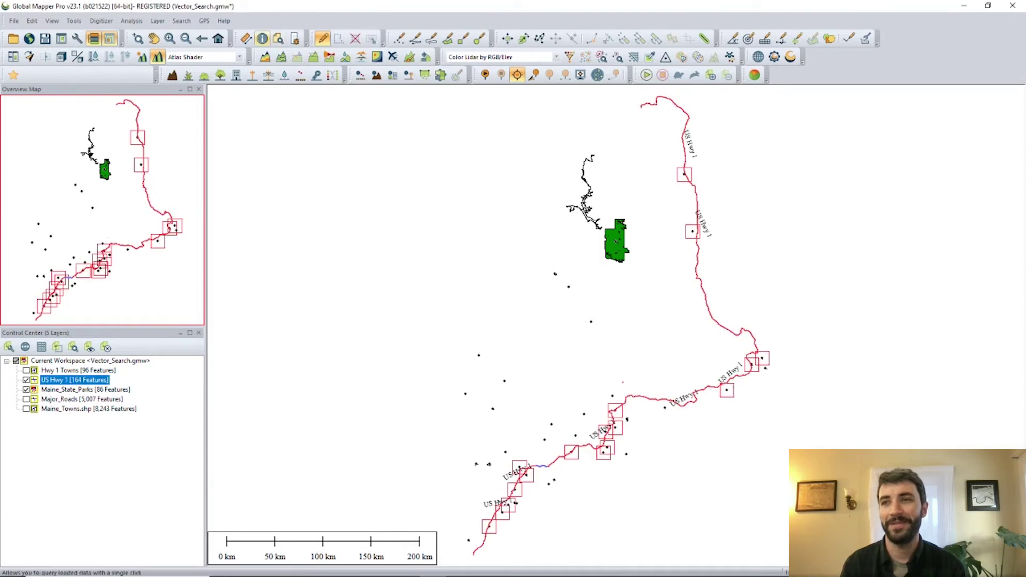
# Examine the attributes of a selected park point directly beside US Hwy 1.
pyautogui.press('i')
pyautogui.scroll(6, 571, 451)
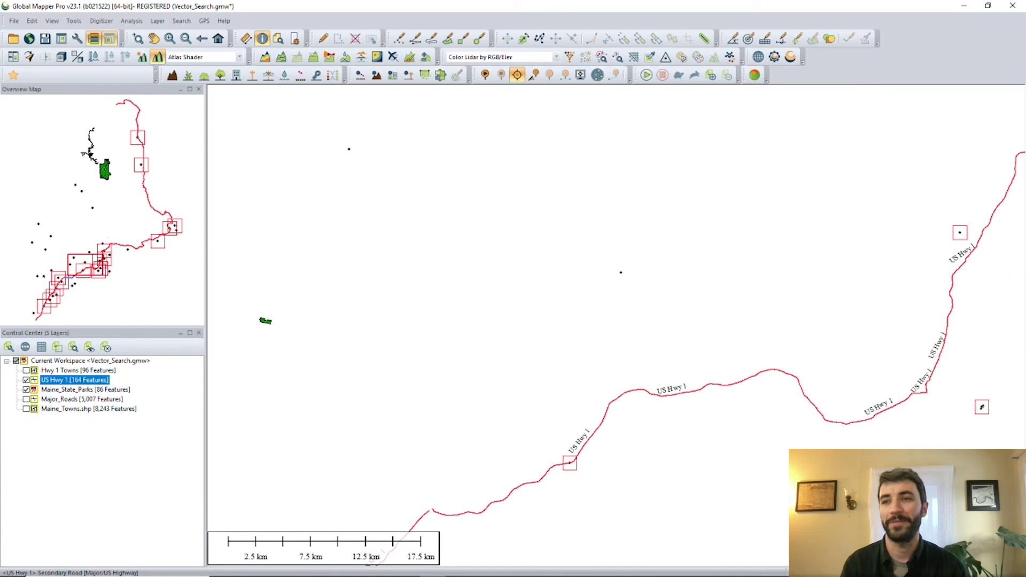
pyautogui.scroll(3, 568, 464)
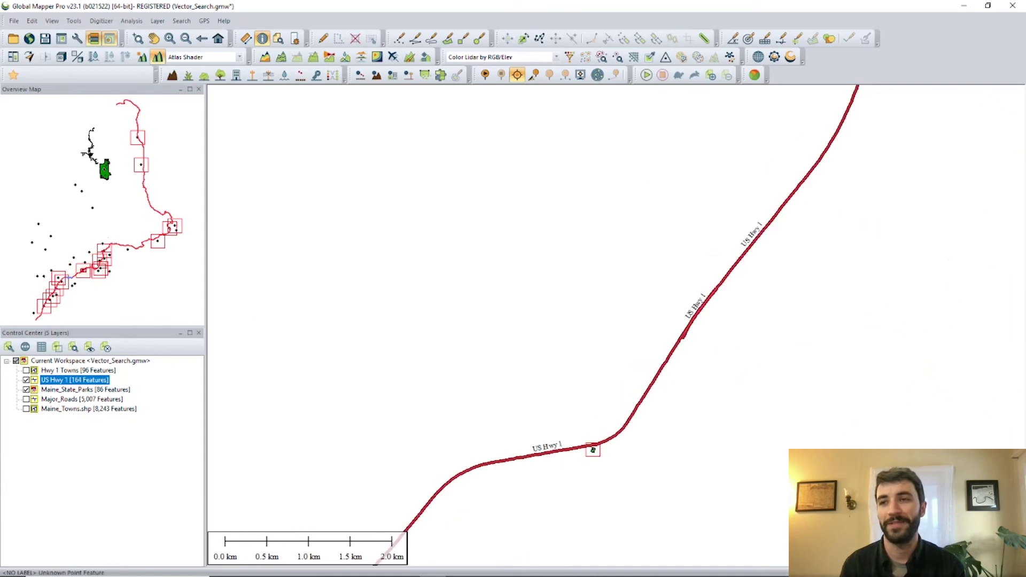
pyautogui.click(593, 451)
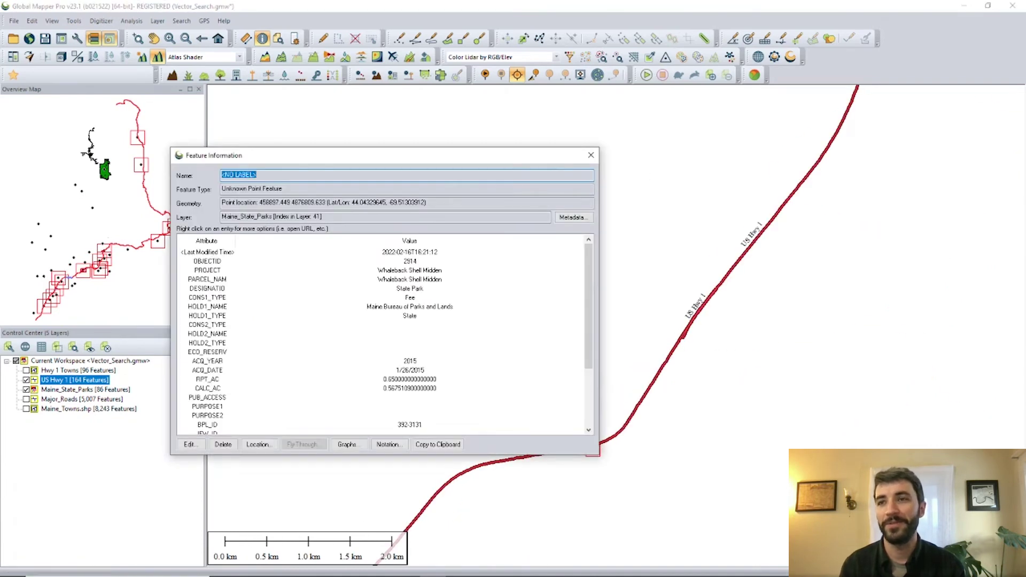
pyautogui.scroll(-3, 385, 334)
pyautogui.scroll(3, 385, 335)
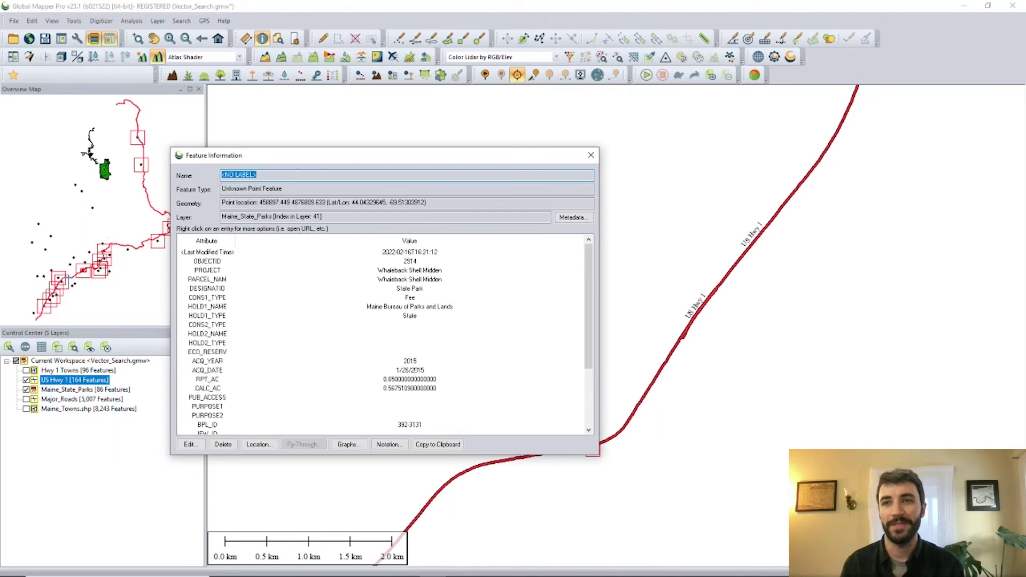
pyautogui.click(591, 155)
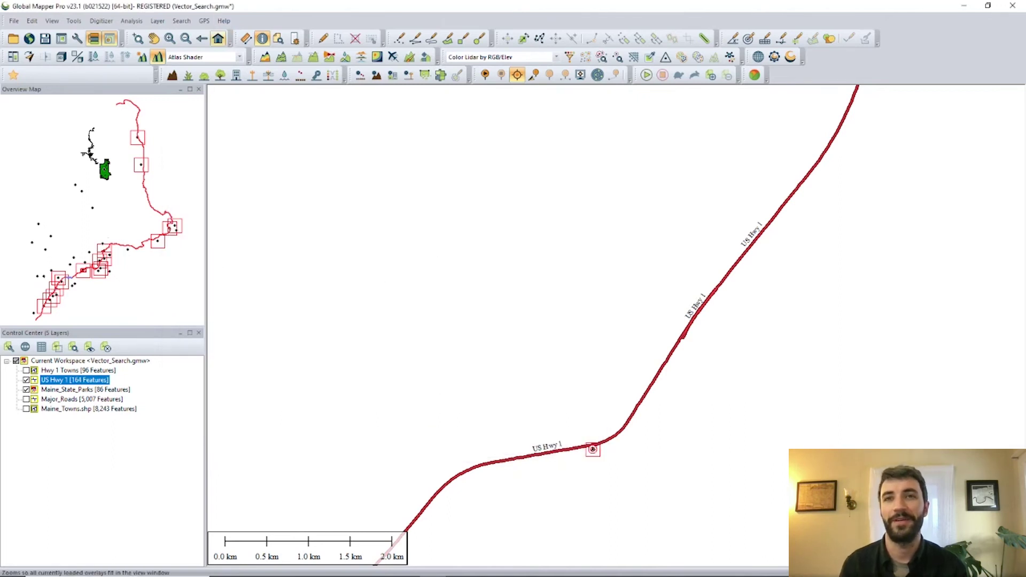
# Return to the full map extent and hide the Maine_State_Parks layer.
pyautogui.click(218, 39)
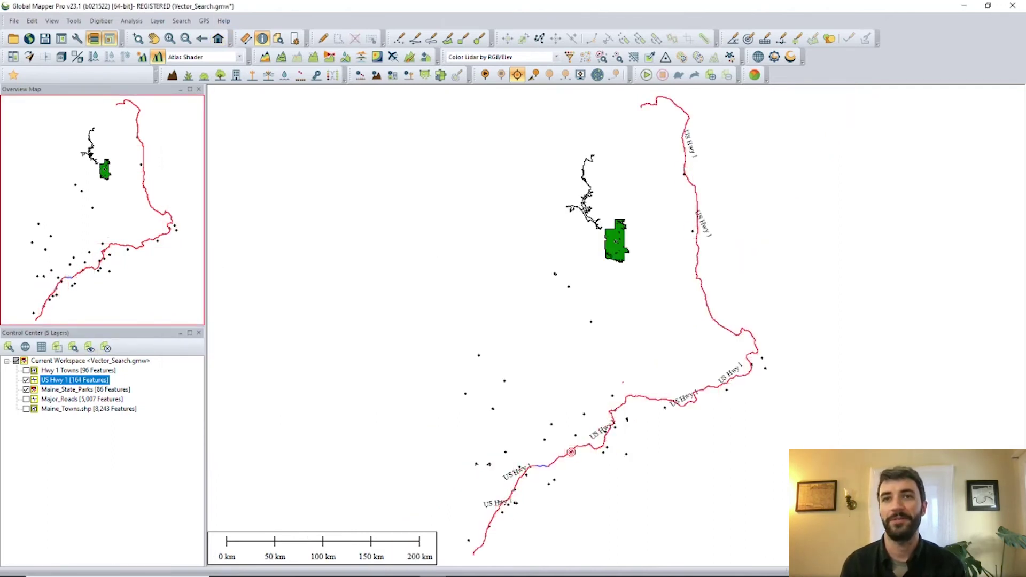
pyautogui.click(26, 390)
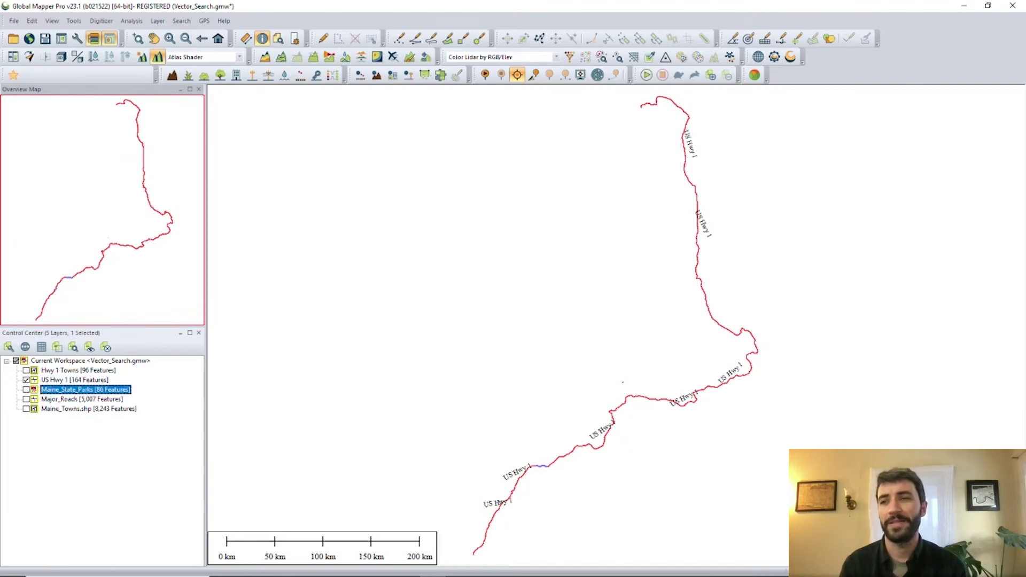
# Select all US Hwy 1 lines and find all their unconnected line endpoints without saving the locations to a file.
pyautogui.press('Up')
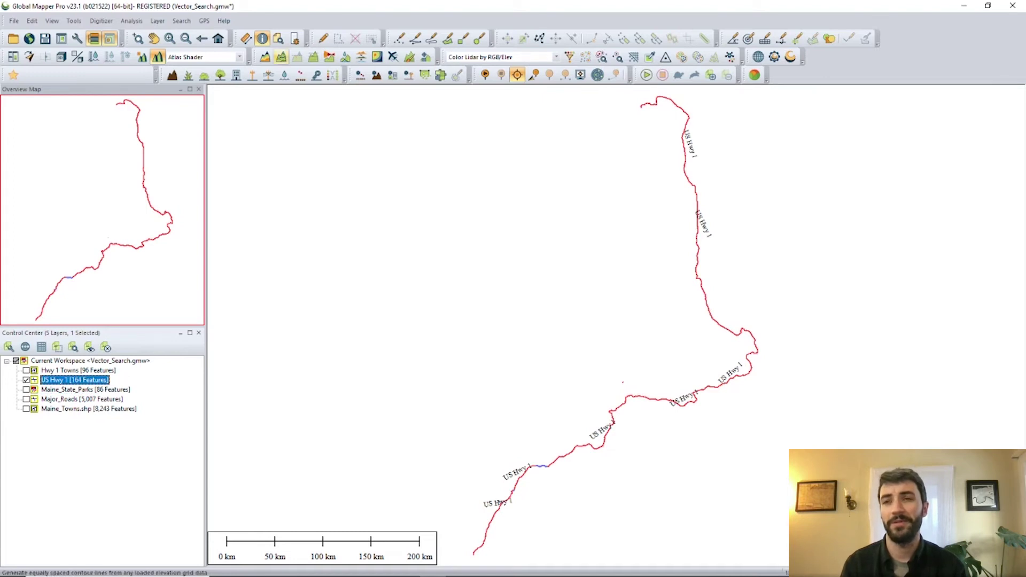
pyautogui.hotkey('alt', 'd')
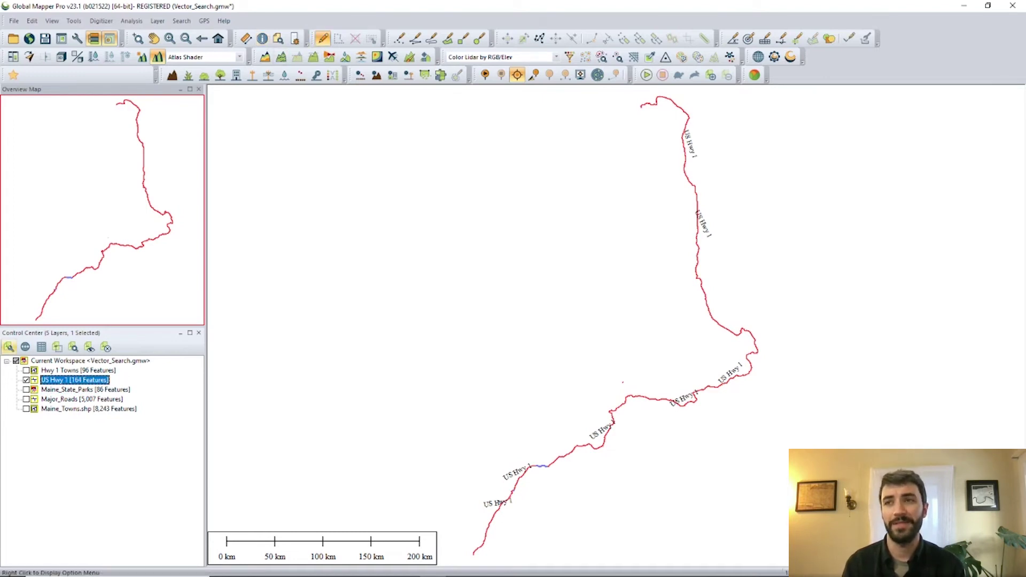
pyautogui.click(57, 347)
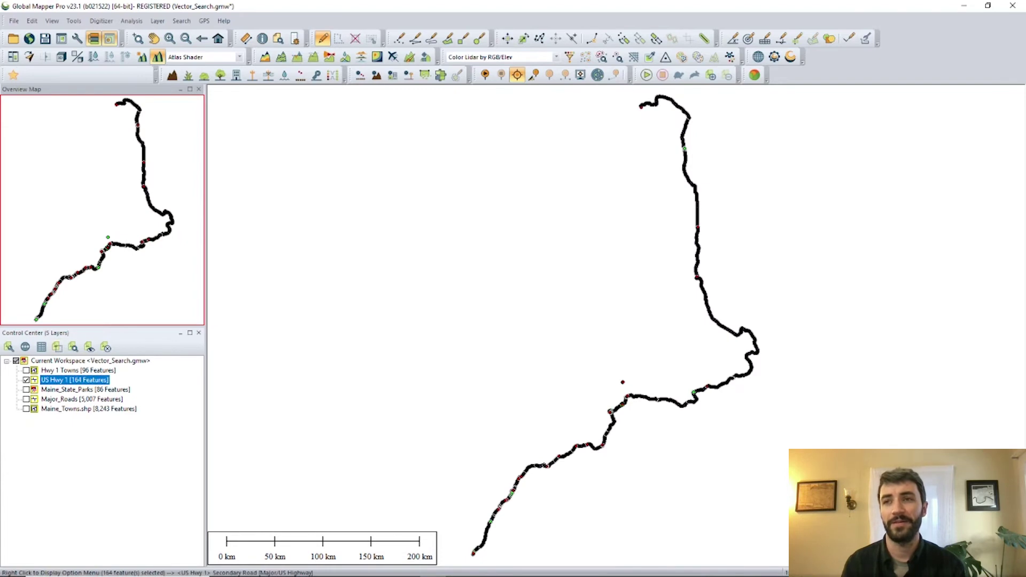
pyautogui.rightClick(612, 106)
pyautogui.moveTo(695, 396)
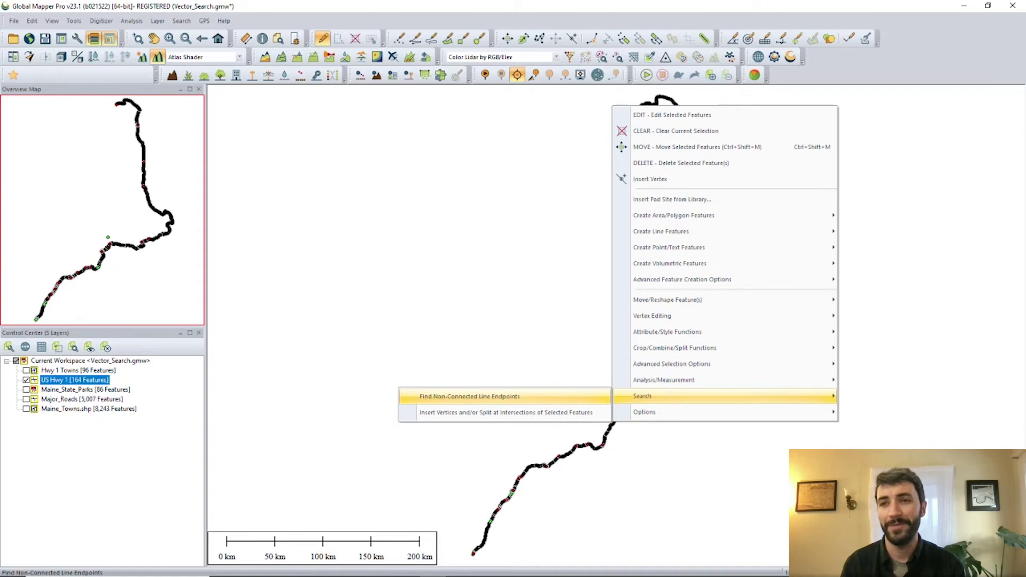
pyautogui.click(469, 397)
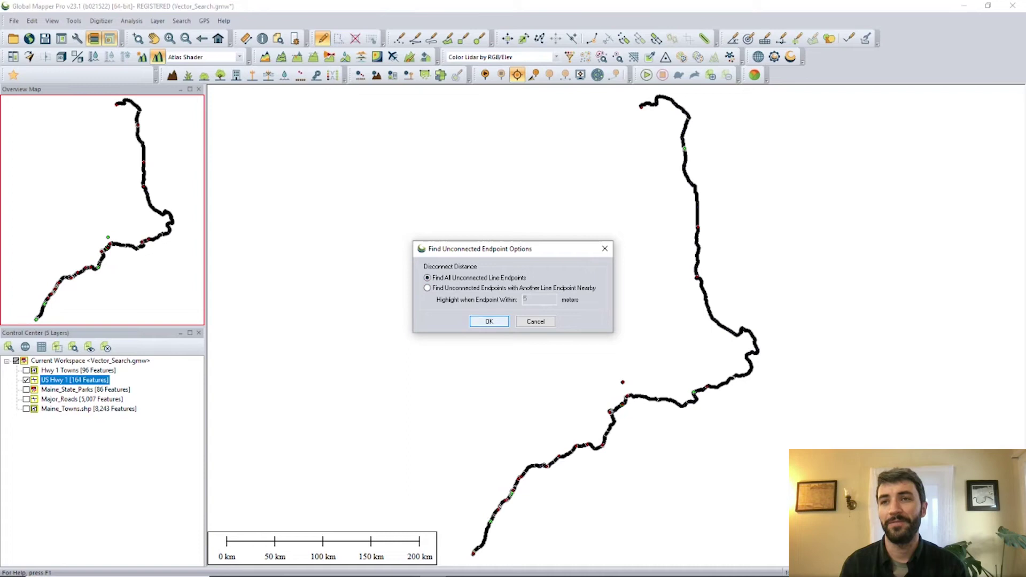
pyautogui.press('Return')
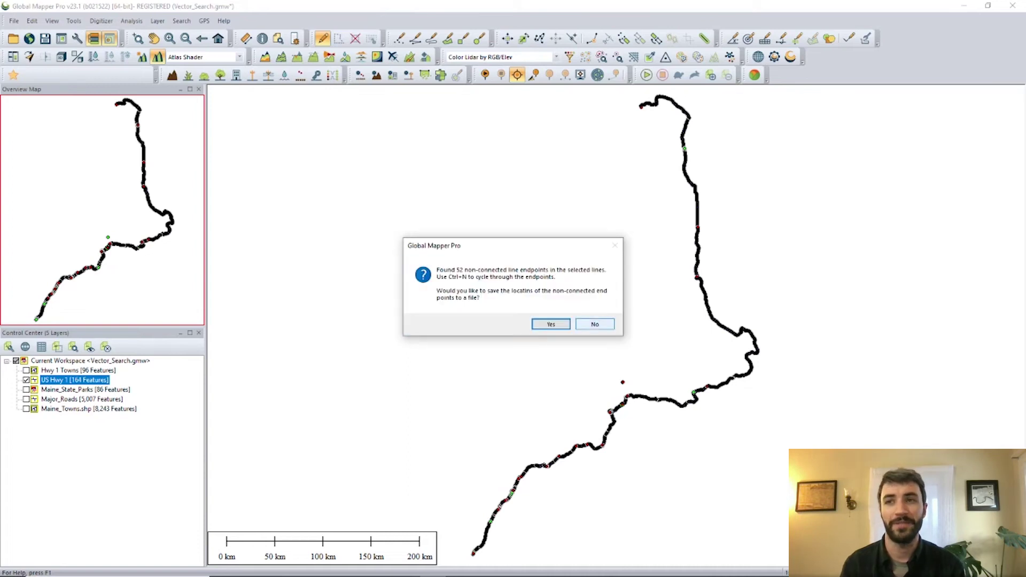
pyautogui.click(595, 323)
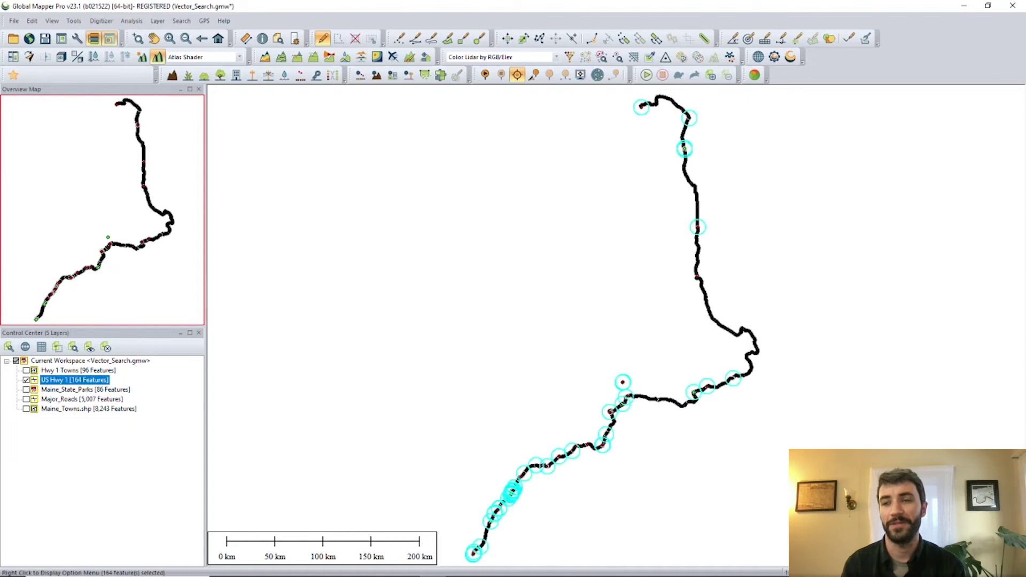
# Examine a gap between two flagged US Hwy 1 endpoints, briefly checking it against the Maine_Towns.shp and Major_Roads layers.
pyautogui.scroll(5, 562, 457)
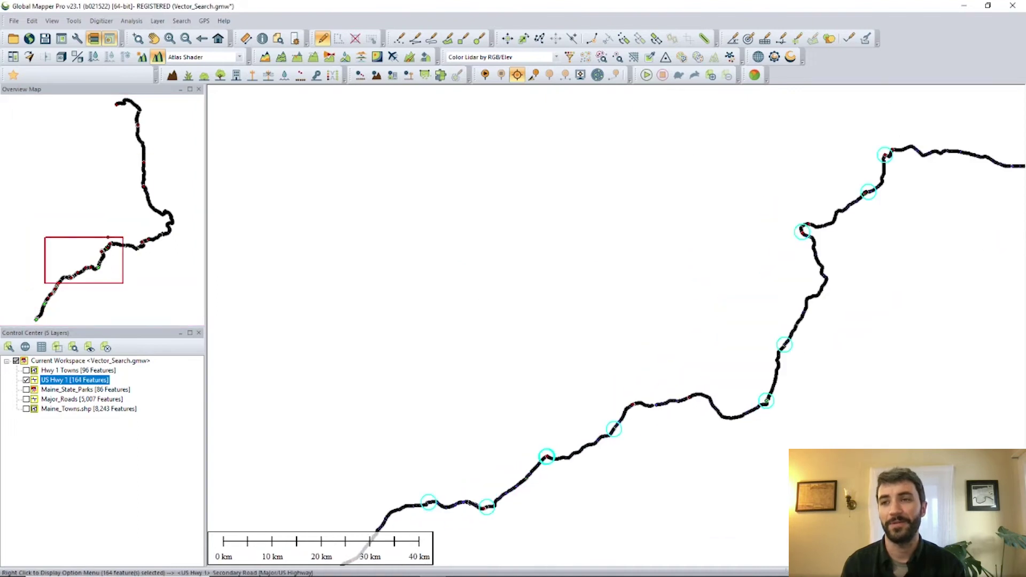
pyautogui.scroll(12, 546, 455)
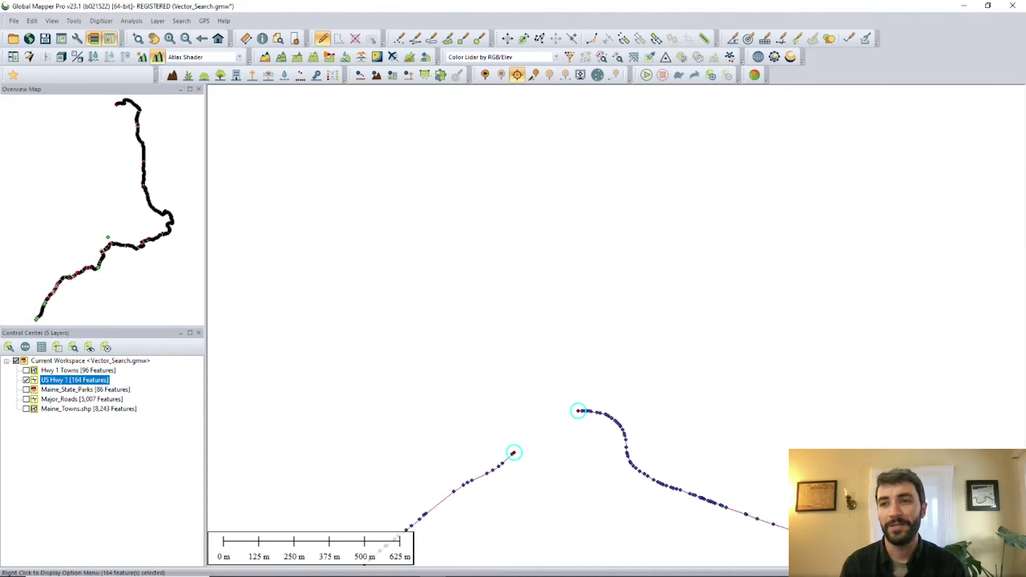
pyautogui.scroll(1, 543, 427)
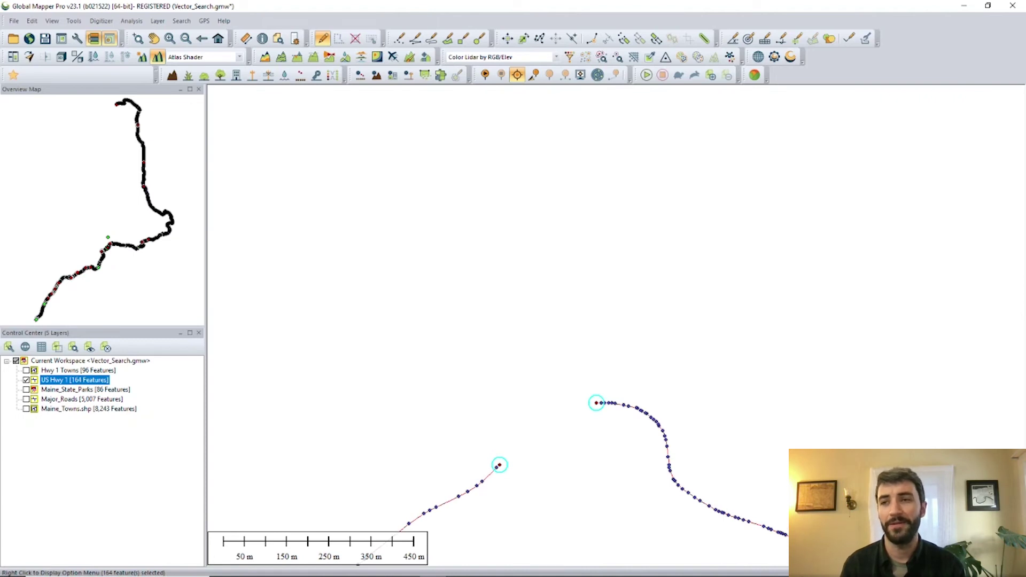
pyautogui.click(26, 409)
pyautogui.click(26, 409)
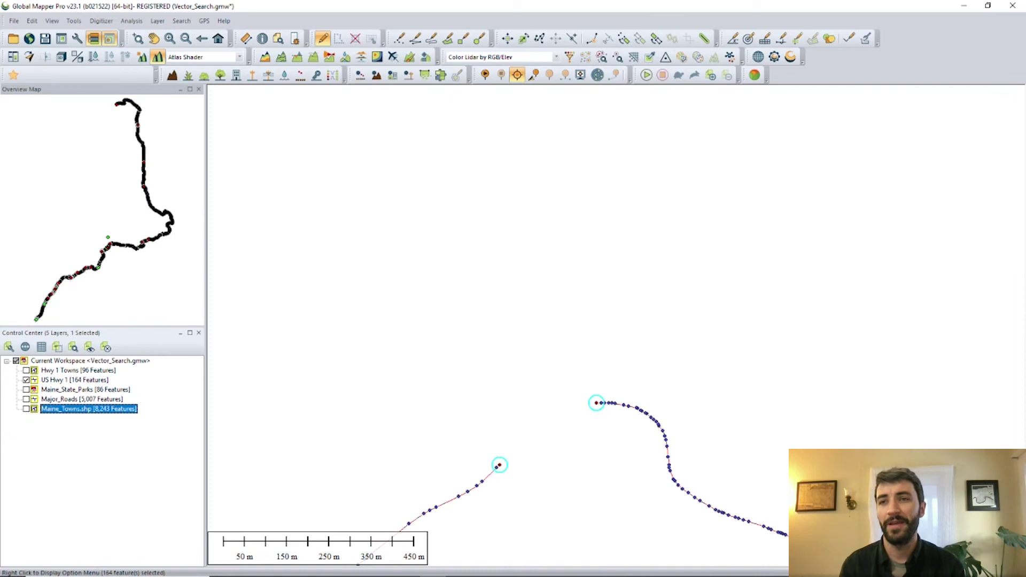
pyautogui.click(27, 399)
pyautogui.click(26, 400)
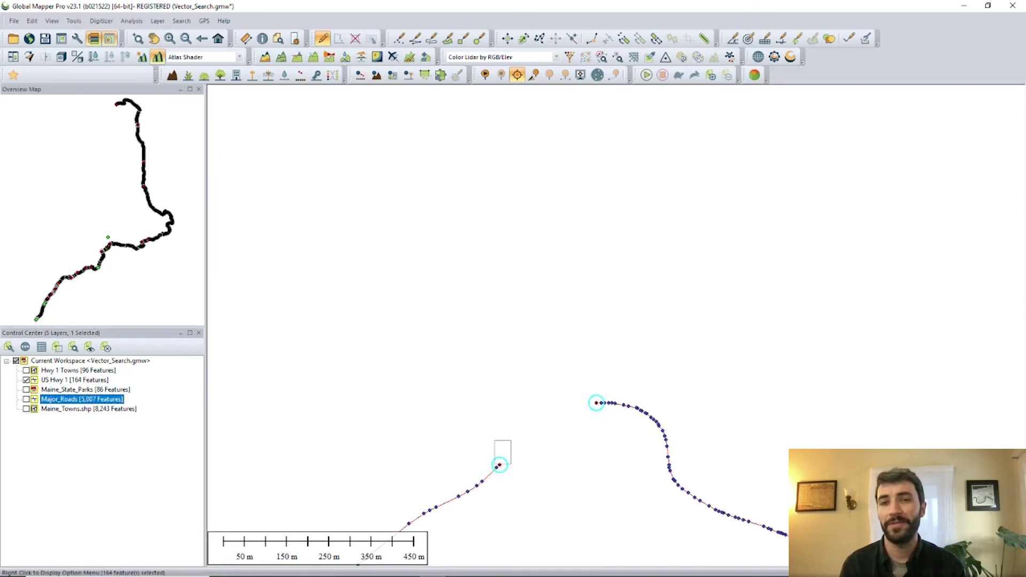
# Close the gap by moving the end vertex of the southwestern highway line onto the neighbouring flagged endpoint.
pyautogui.click(498, 466)
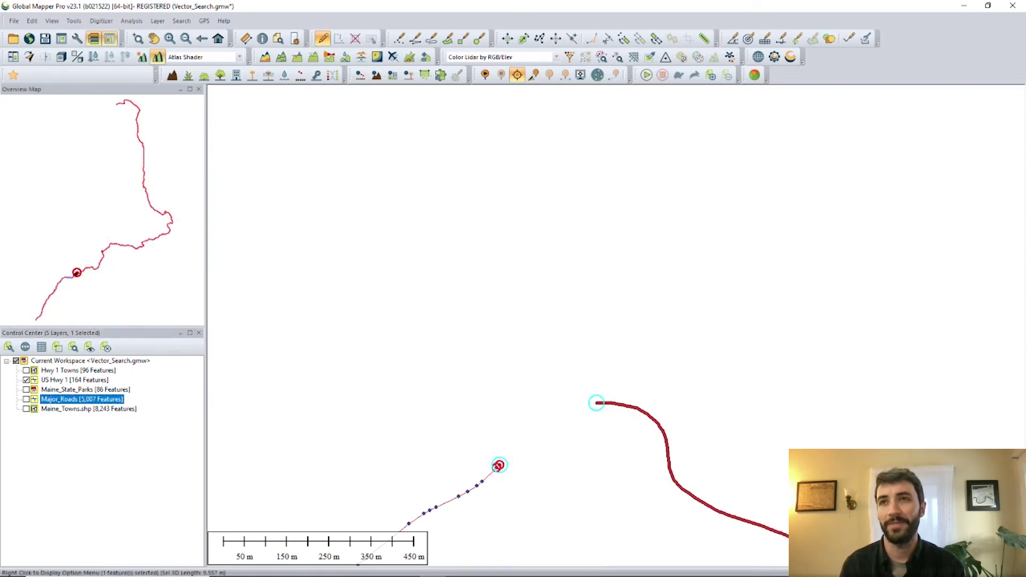
pyautogui.click(556, 38)
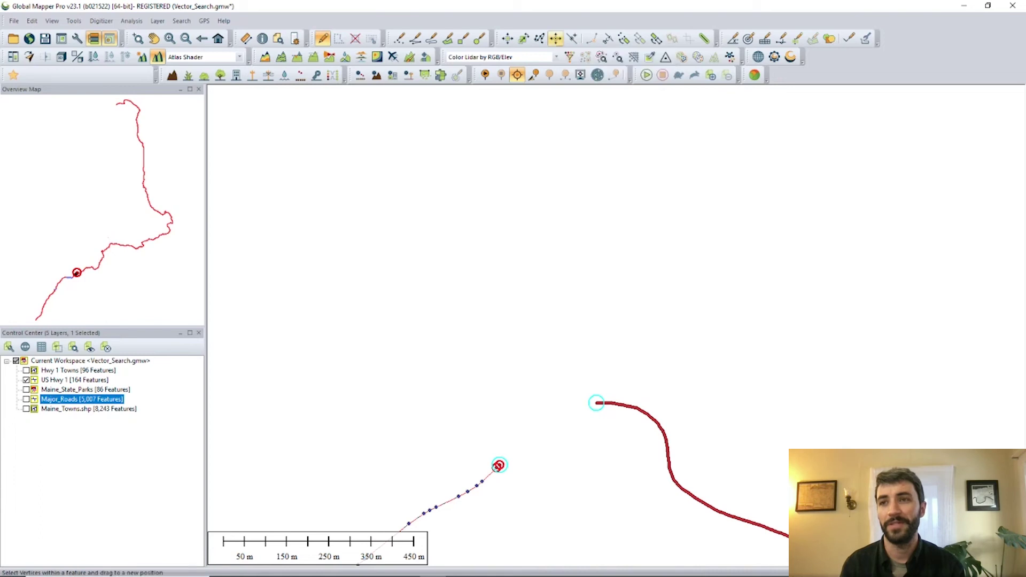
pyautogui.moveTo(501, 465); pyautogui.dragTo(595, 404)
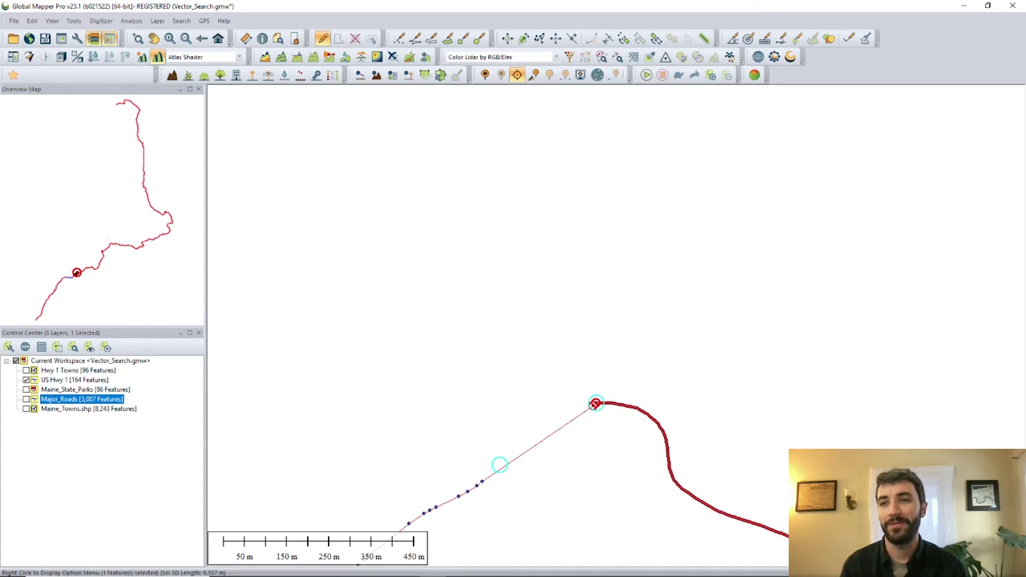
# Reselect all US Hwy 1 lines and rerun the search for all unconnected endpoints without saving their locations.
pyautogui.click(75, 380)
pyautogui.click(57, 347)
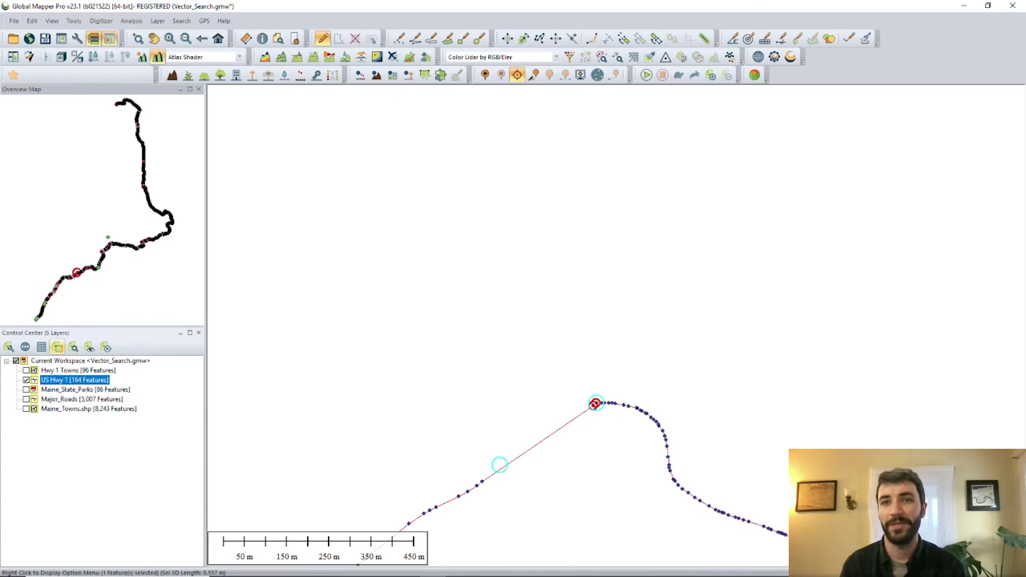
pyautogui.rightClick(523, 456)
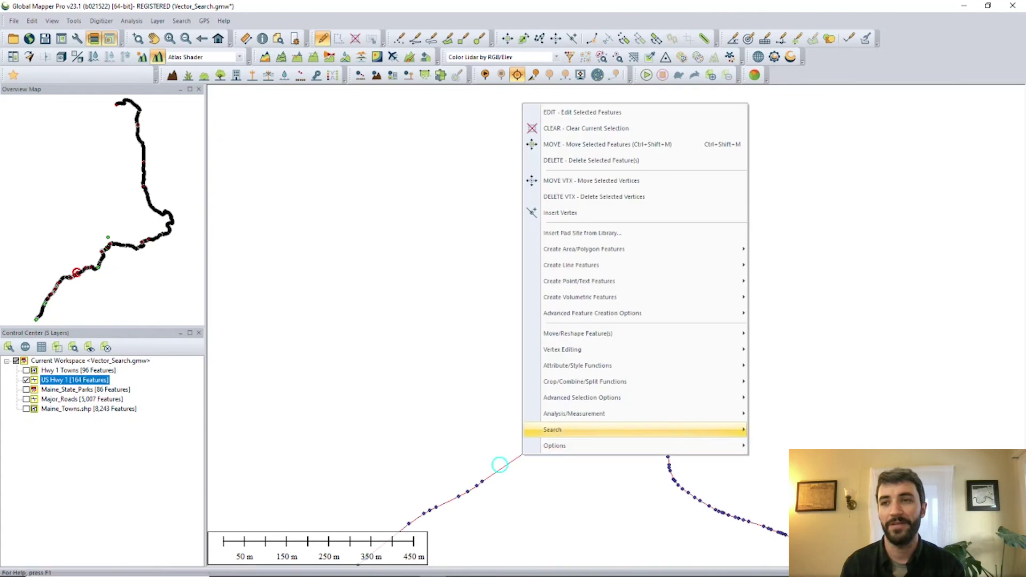
pyautogui.moveTo(553, 430)
pyautogui.click(823, 430)
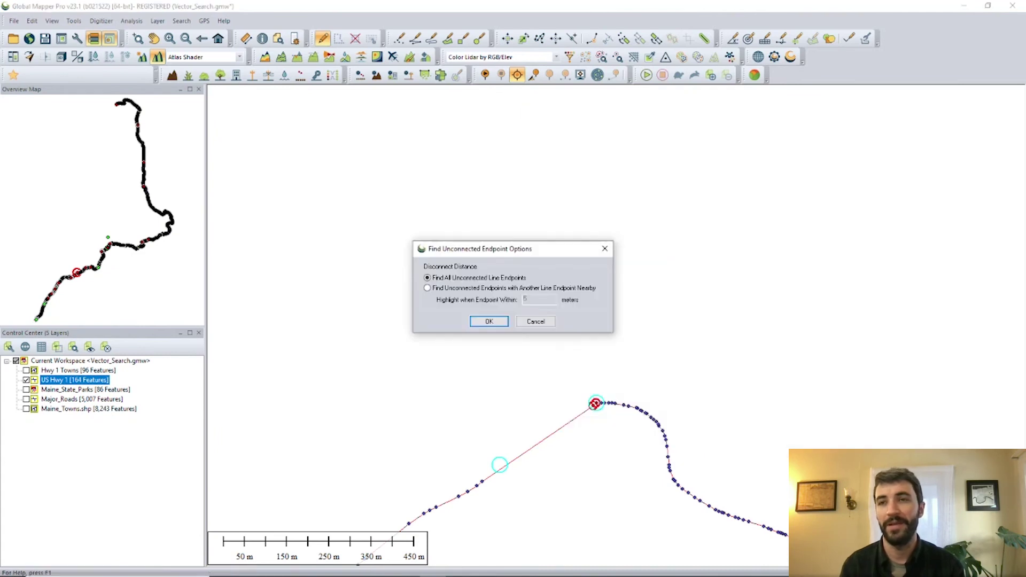
pyautogui.press('Return')
pyautogui.click(595, 324)
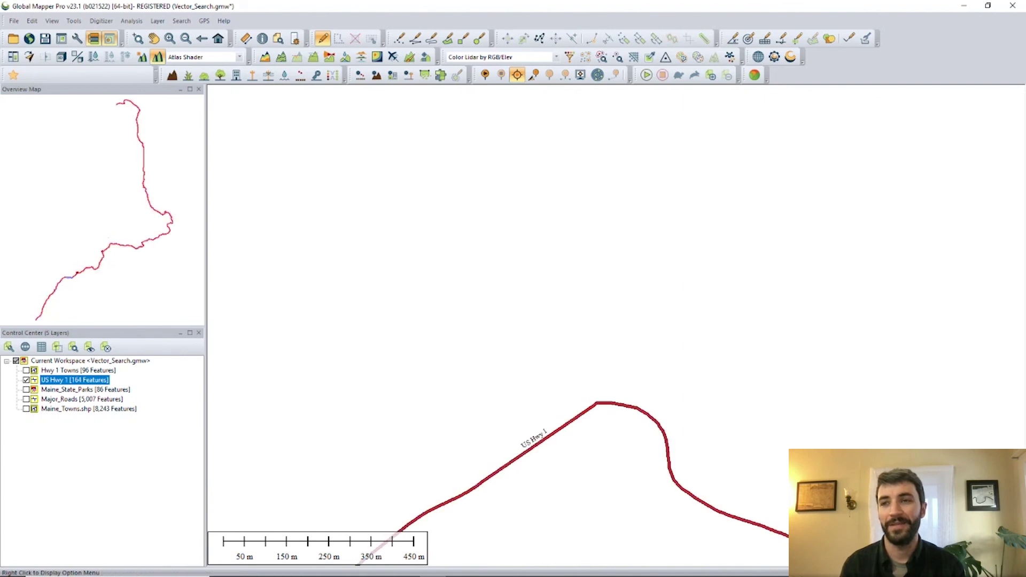
# Return to the full map extent and display the Maine_Towns.shp layer together with US Hwy 1.
pyautogui.click(218, 39)
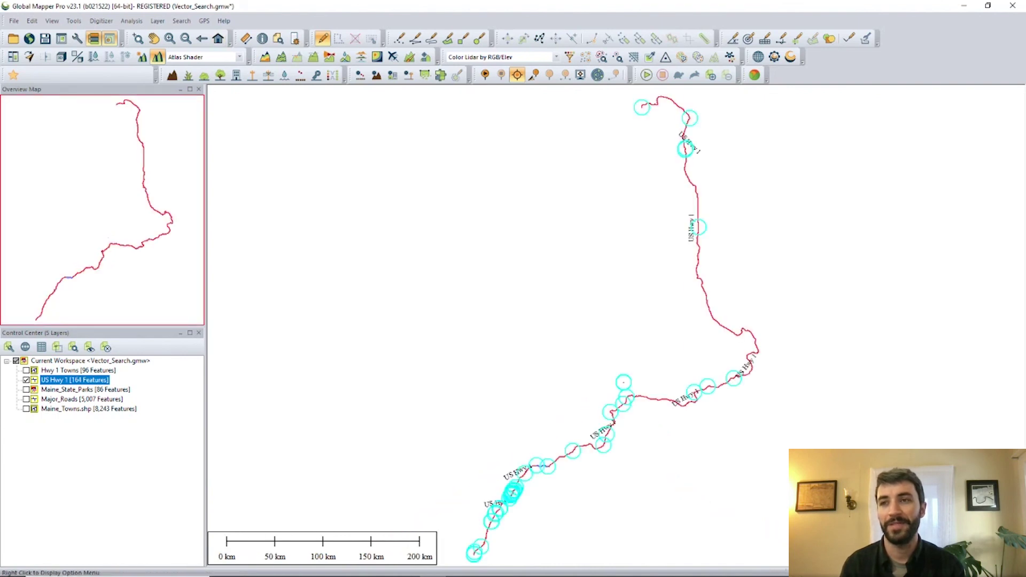
pyautogui.click(26, 409)
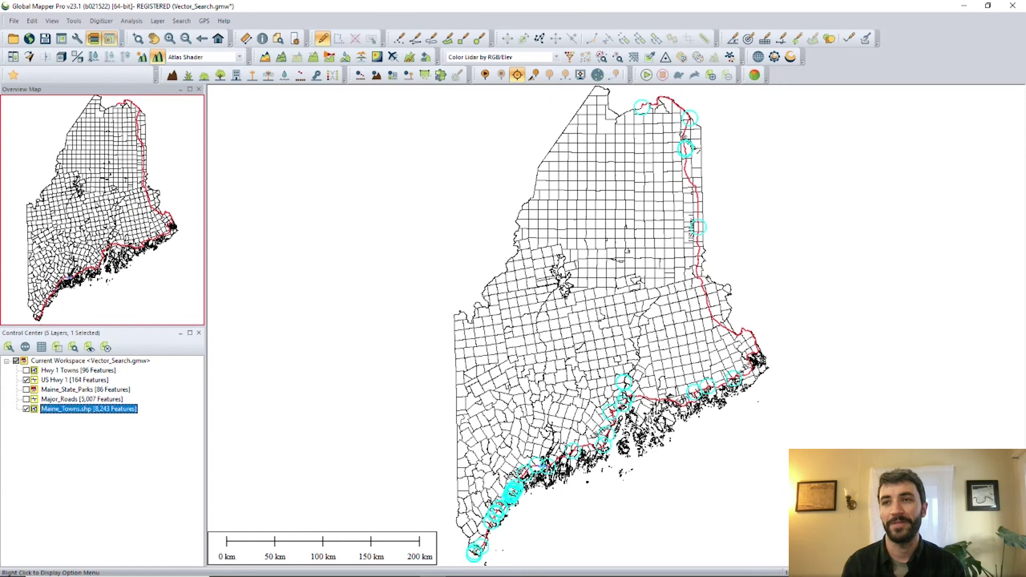